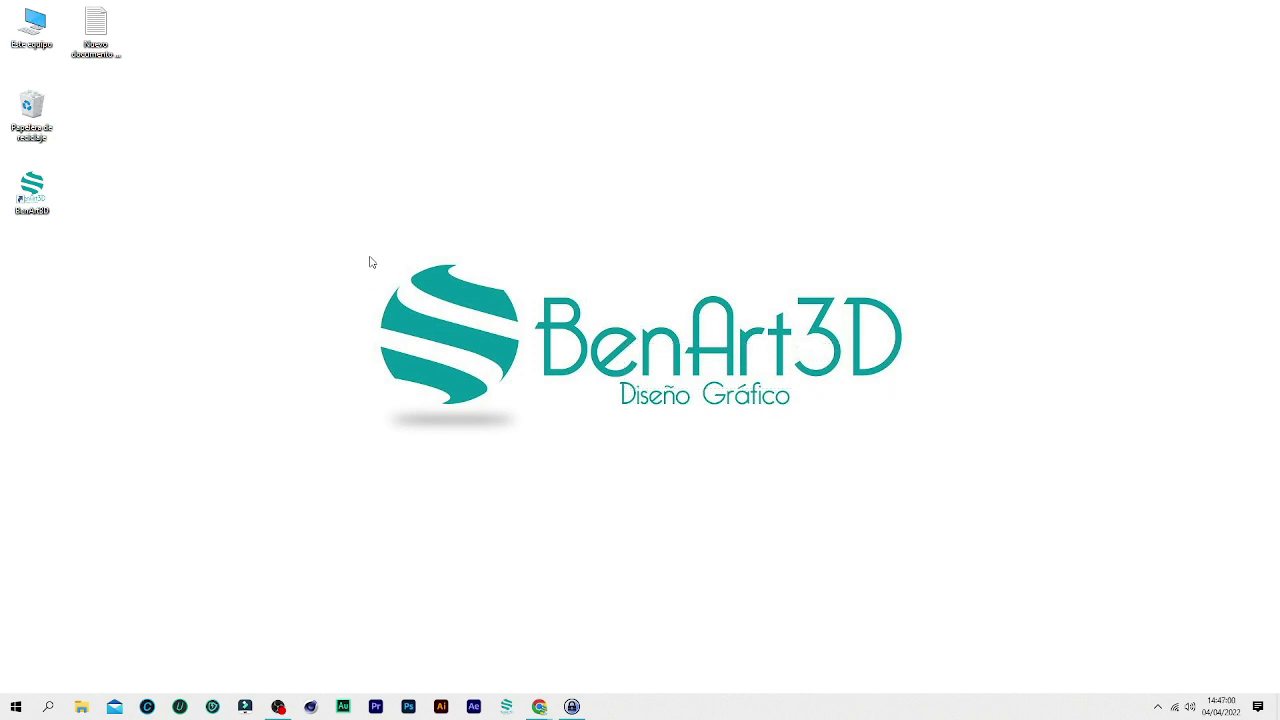
# - Bring the 'Curso Básico Google Sheets' window to the front on its Web sheet and select cell E5
pyautogui.moveTo(367, 251)
pyautogui.mouseDown()
pyautogui.moveTo(903, 411)
pyautogui.moveTo(379, 267)
pyautogui.moveTo(905, 410)
pyautogui.moveTo(517, 316)
pyautogui.moveTo(379, 268)
pyautogui.mouseUp()
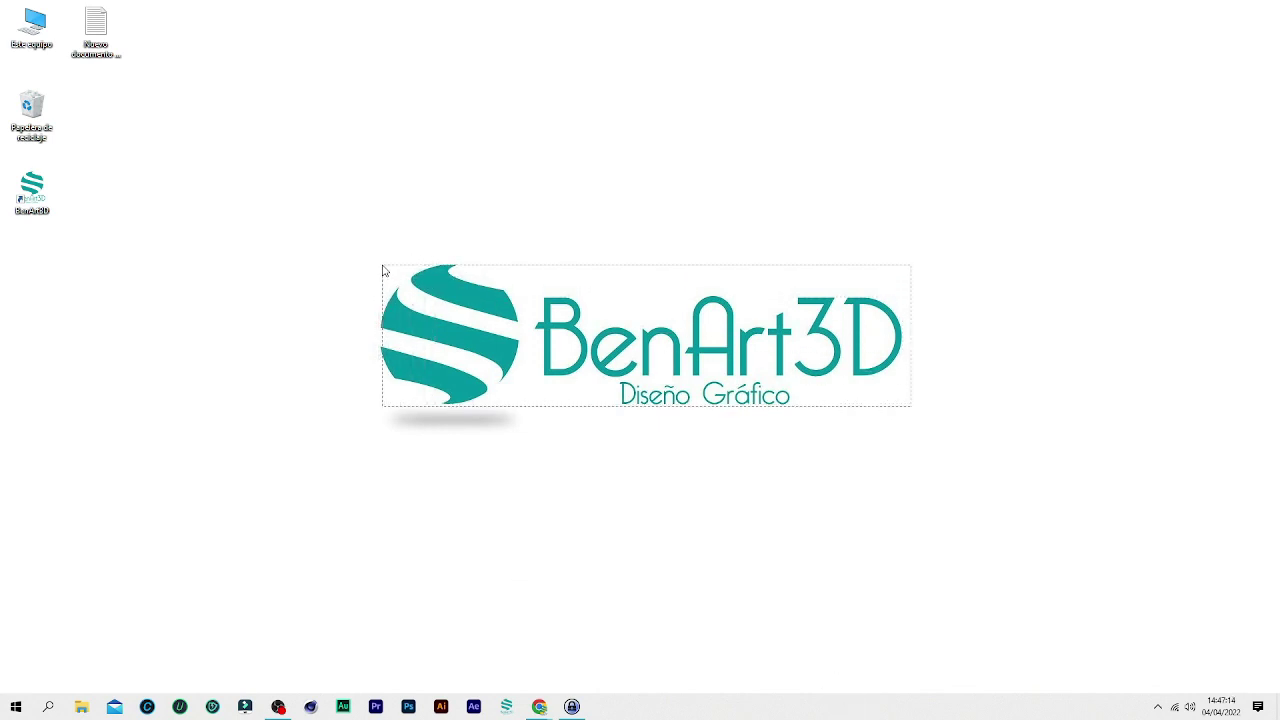
pyautogui.moveTo(379, 268); pyautogui.dragTo(381, 270)
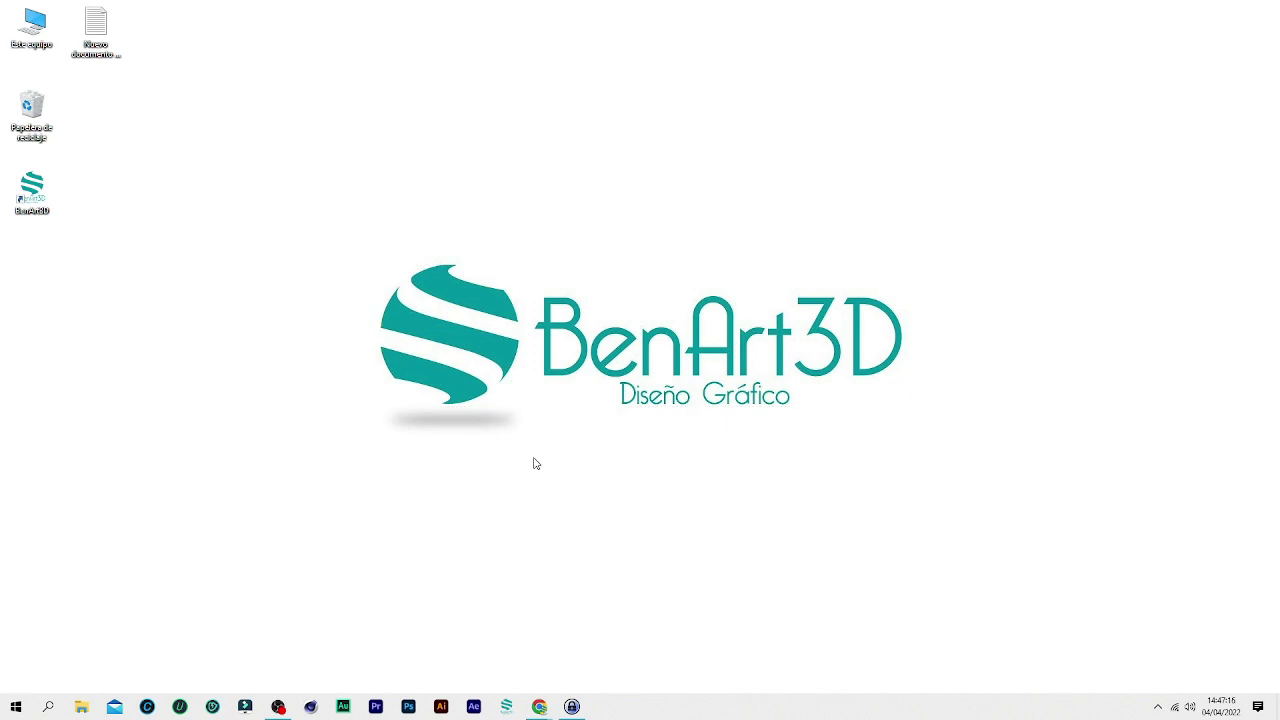
pyautogui.moveTo(548, 706)
pyautogui.click(612, 645)
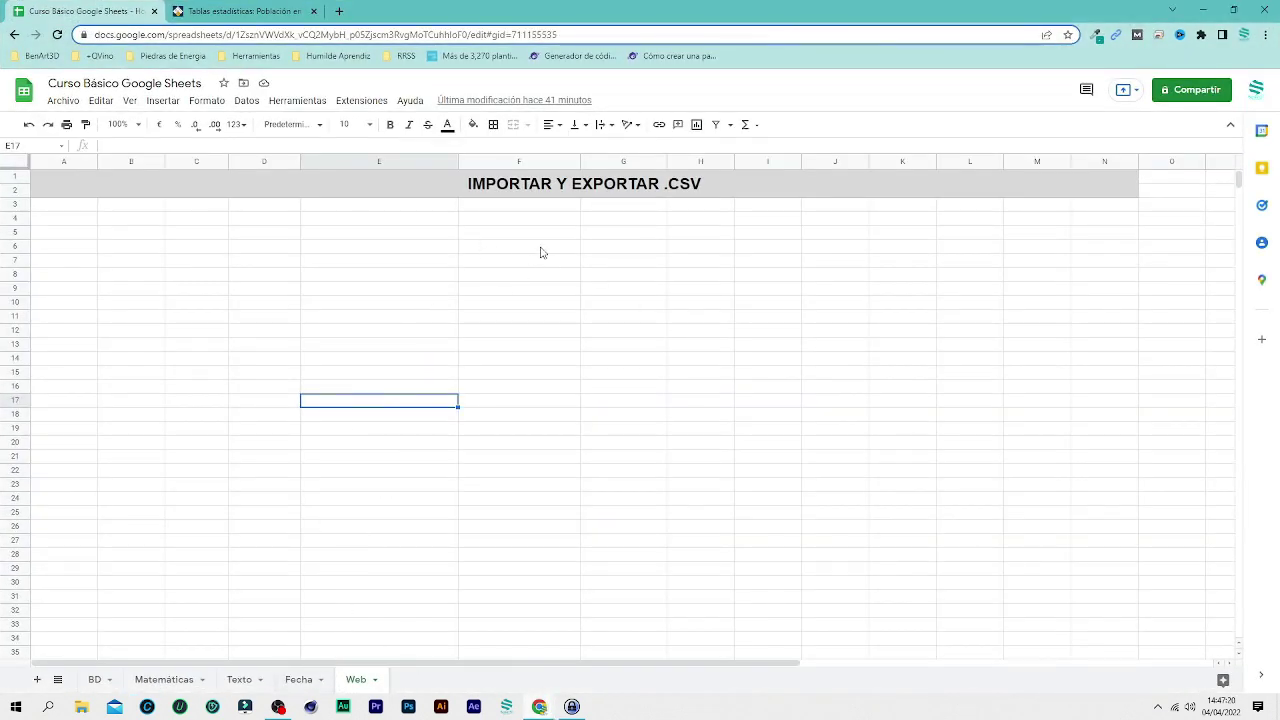
pyautogui.click(416, 232)
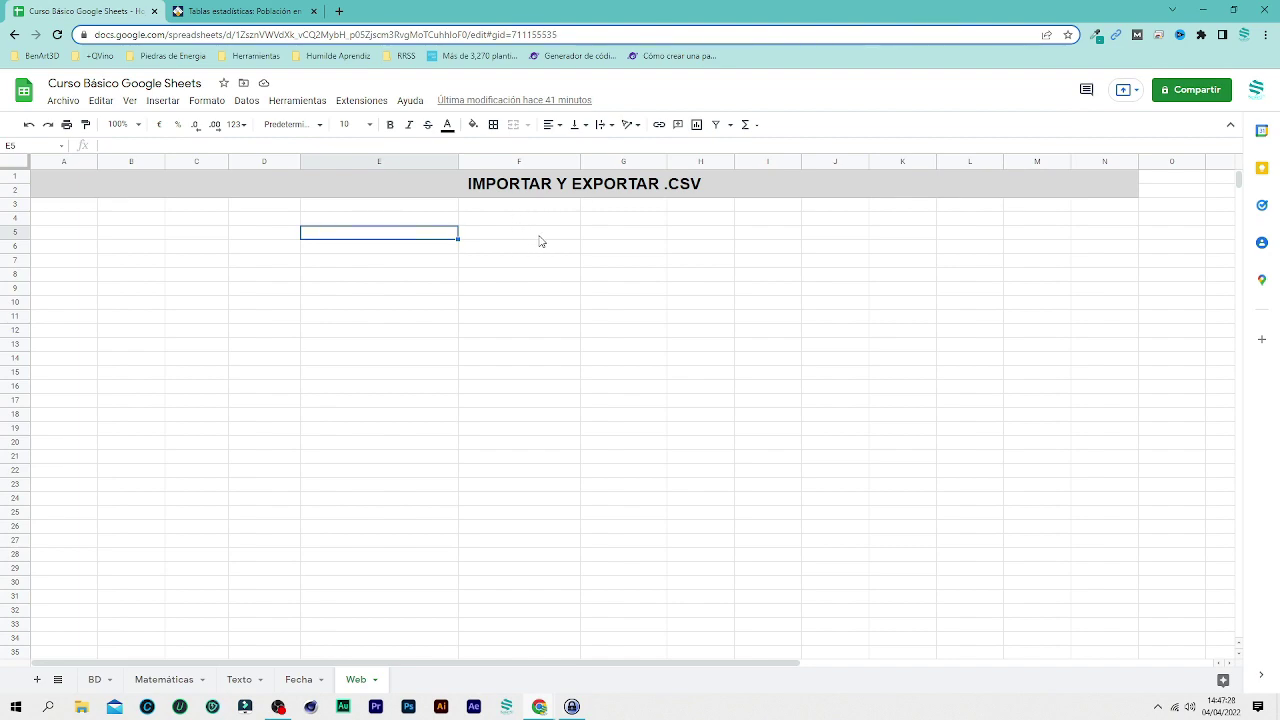
# - Look over the Eustat 'Población en la UE 27 desde 2020' table page
pyautogui.click(268, 11)
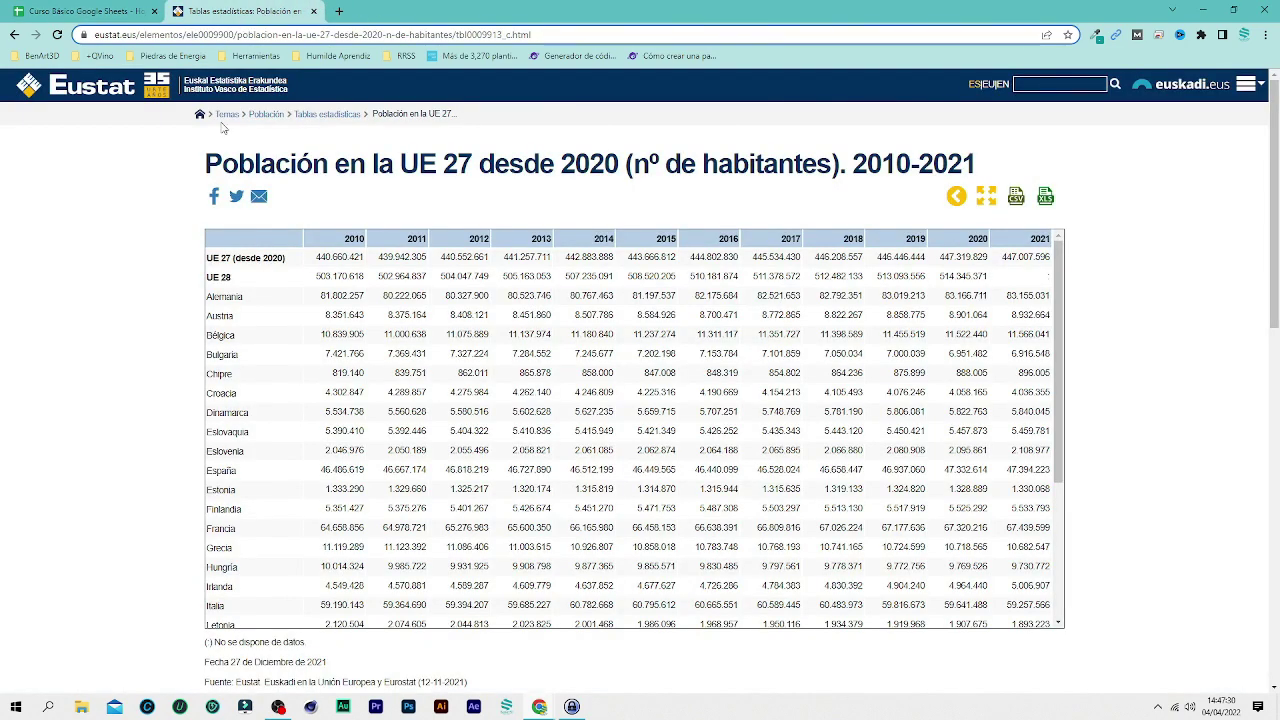
pyautogui.scroll(-3, 679, 360)
pyautogui.scroll(3, 679, 360)
pyautogui.scroll(-3, 146, 331)
pyautogui.scroll(3, 146, 331)
pyautogui.scroll(-2, 1057, 266)
pyautogui.scroll(2, 1057, 266)
pyautogui.click(62, 12)
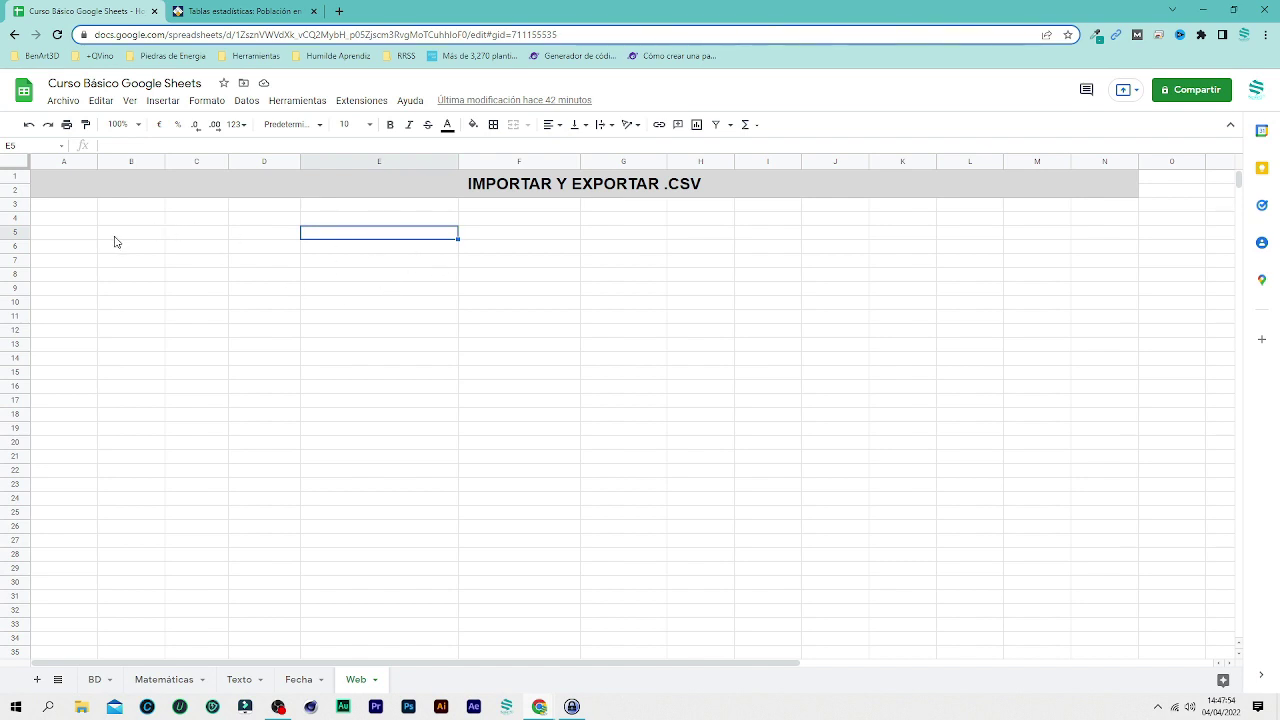
pyautogui.click(262, 12)
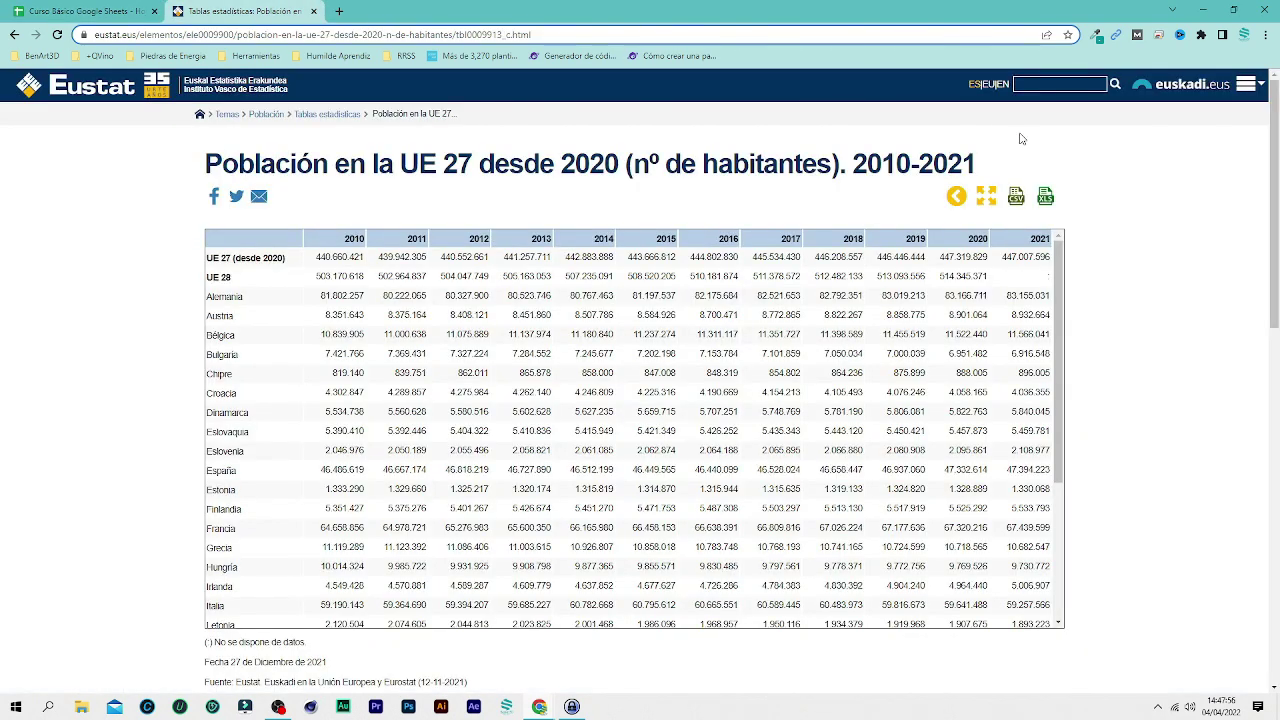
# - Download the population table as xls0009913_c.csv, clear the notices and return to the spreadsheet
pyautogui.click(1016, 198)
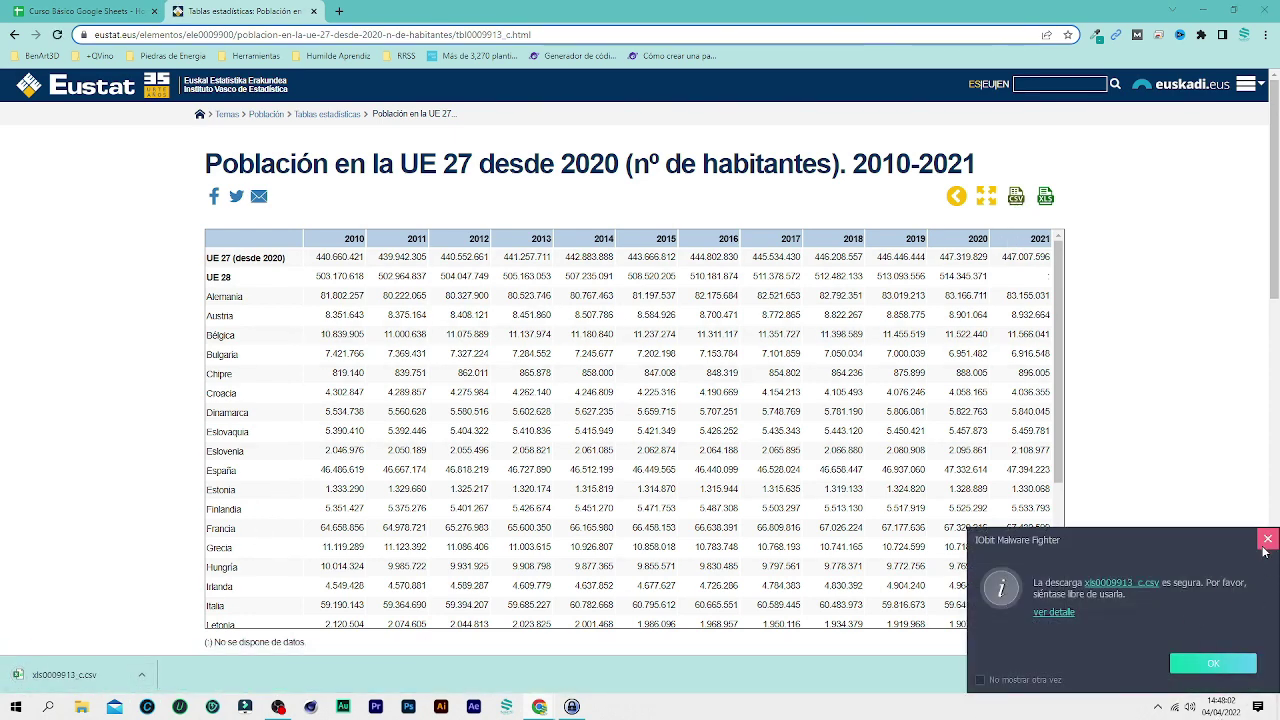
pyautogui.click(1267, 540)
pyautogui.click(1266, 676)
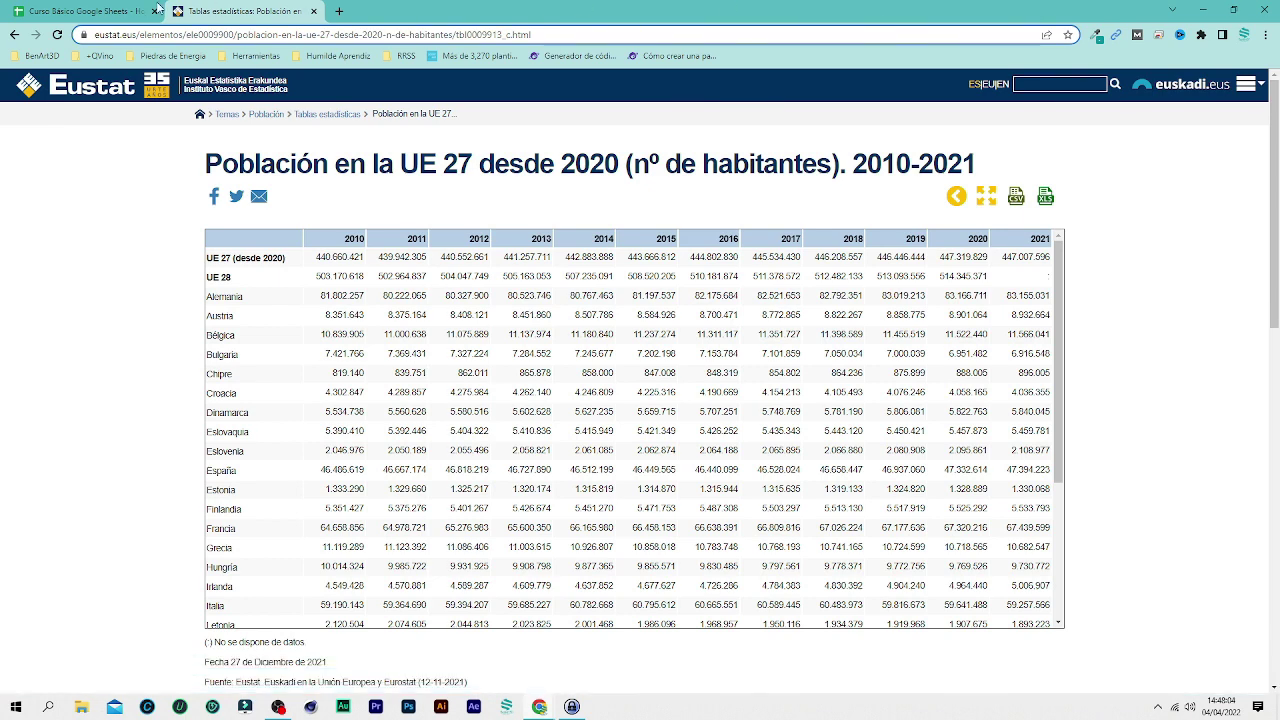
pyautogui.click(150, 10)
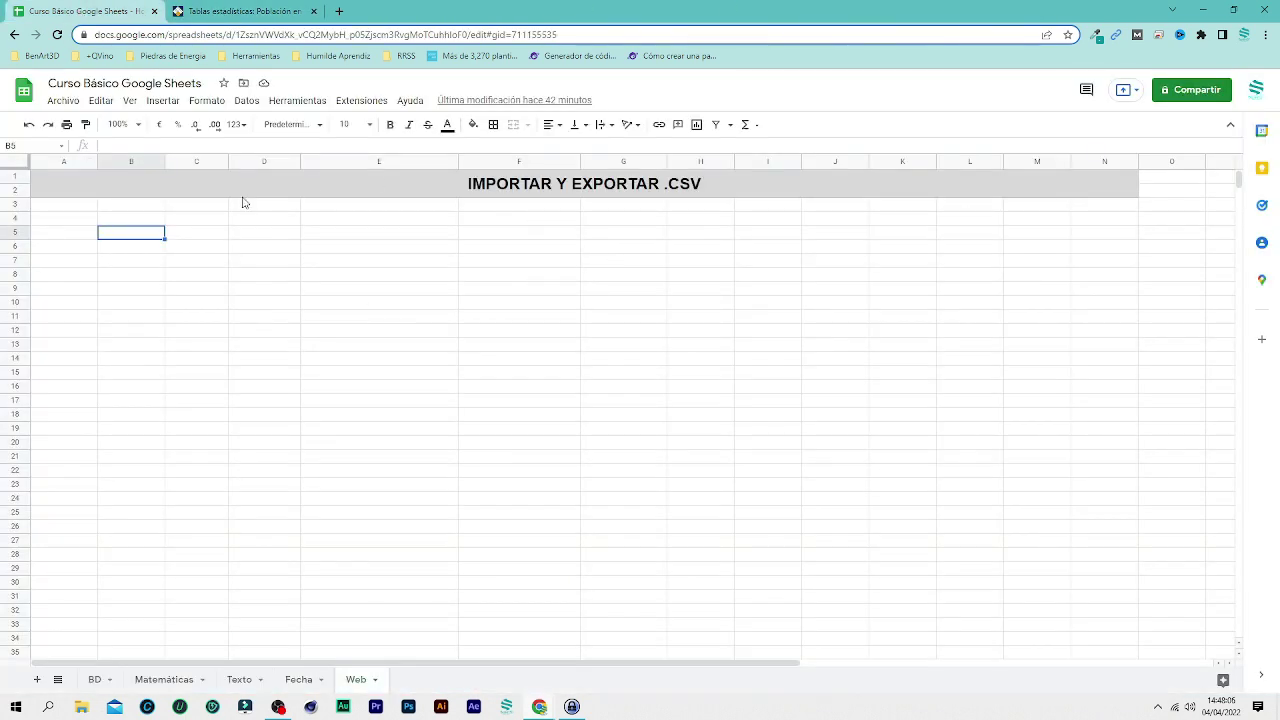
# - Select A5 and upload xls0009913_c.csv from Descargas through Archivo > Importar
pyautogui.click(85, 238)
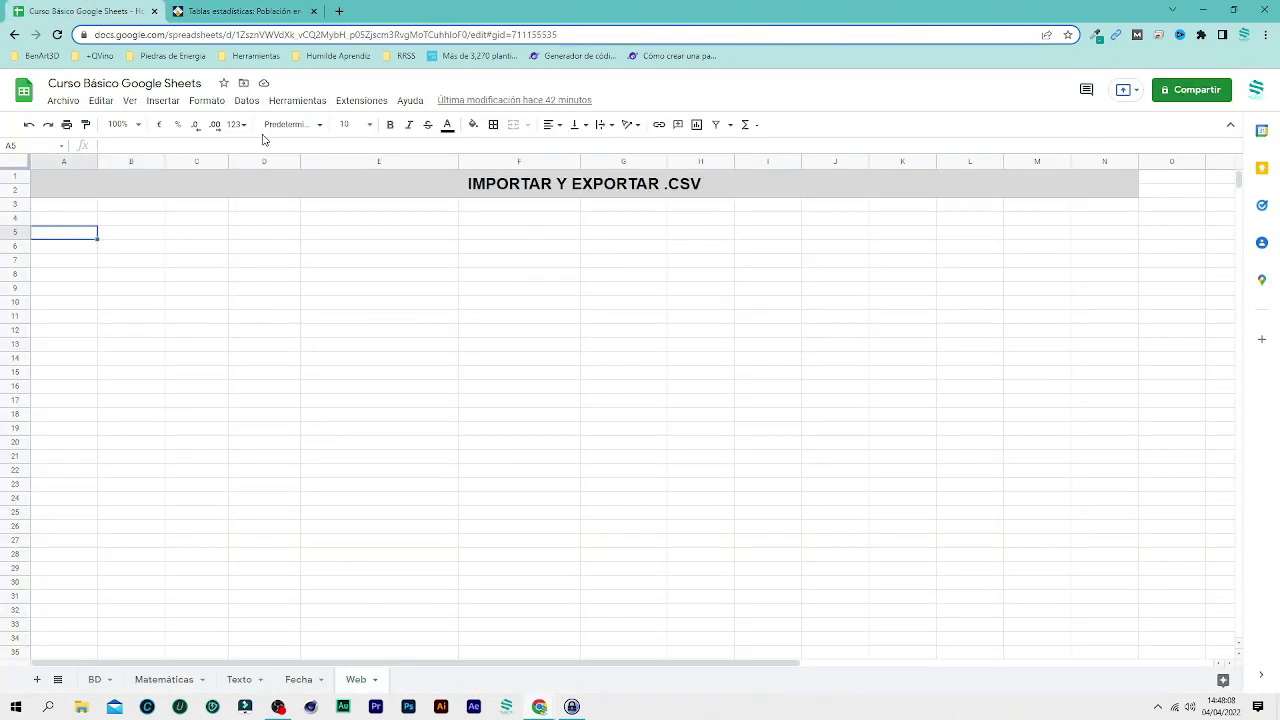
pyautogui.click(63, 100)
pyautogui.click(108, 164)
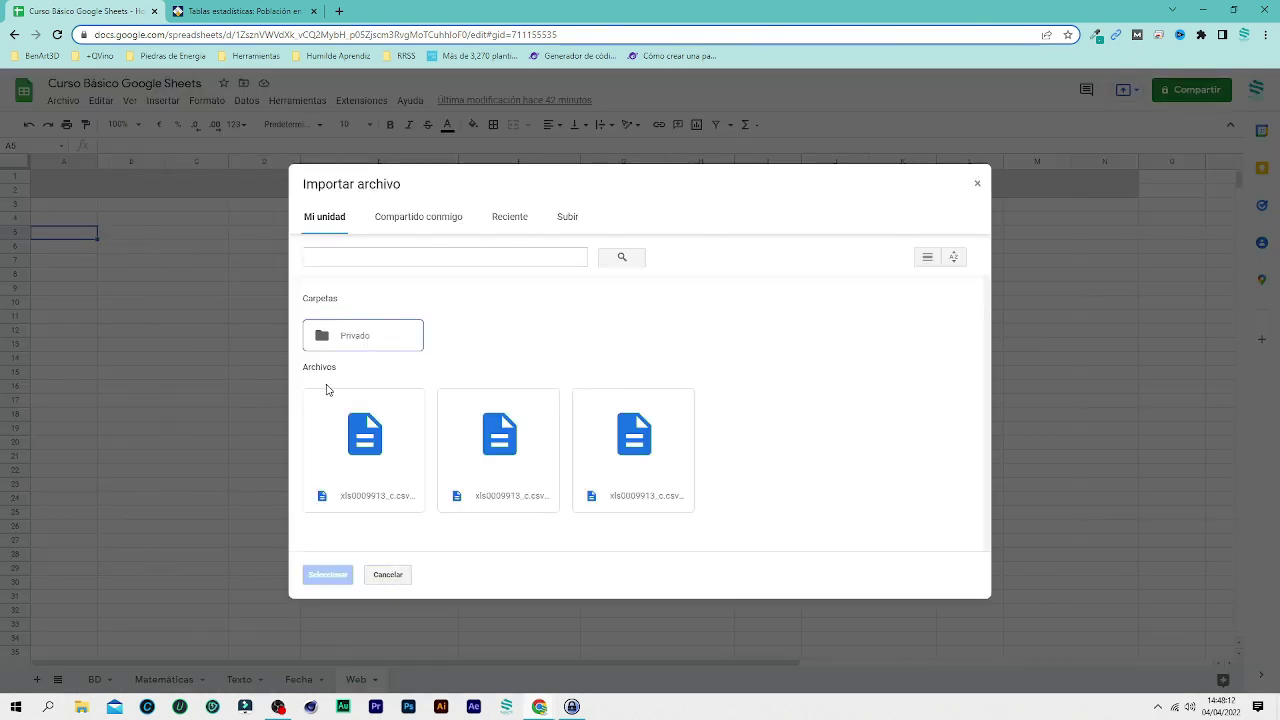
pyautogui.click(561, 219)
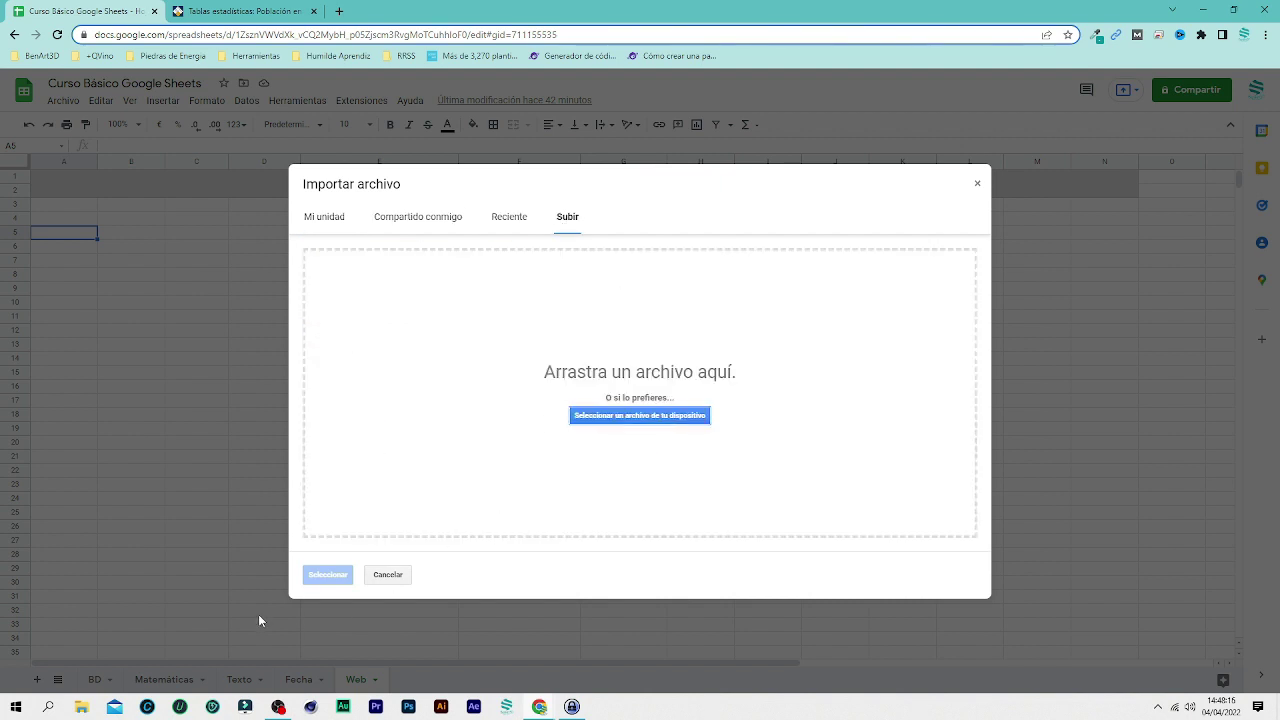
pyautogui.click(677, 415)
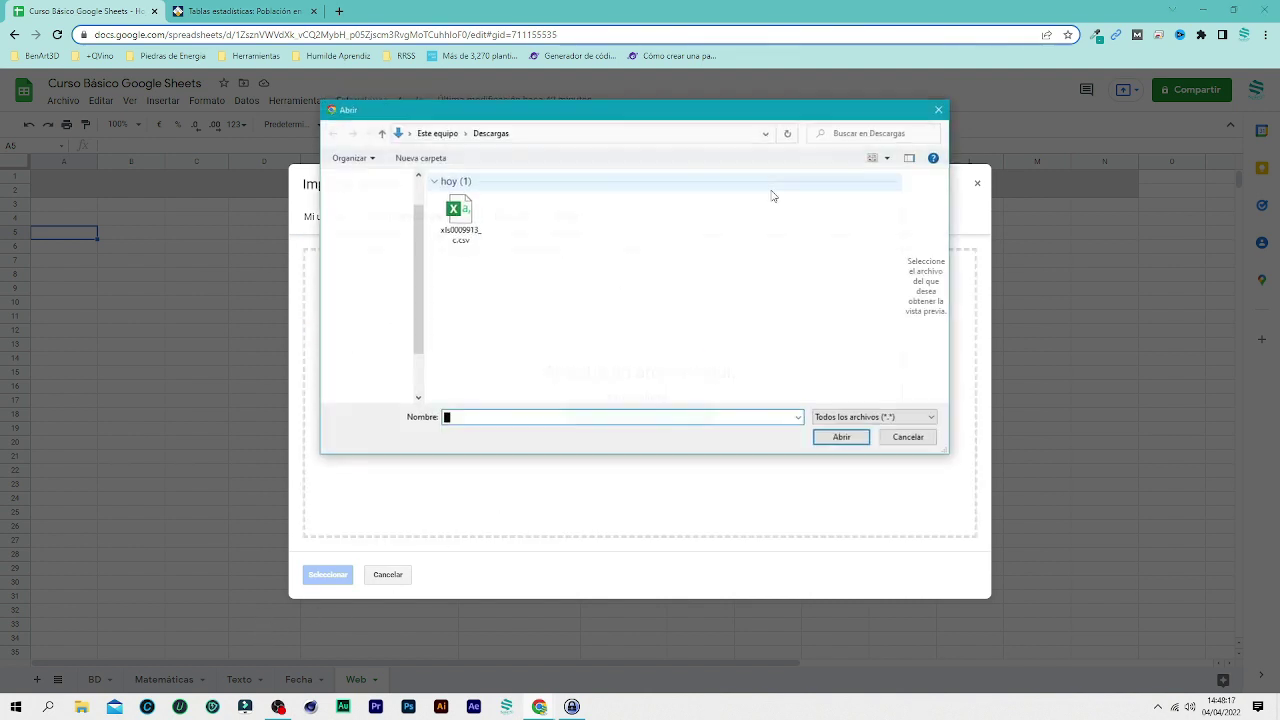
pyautogui.click(458, 216)
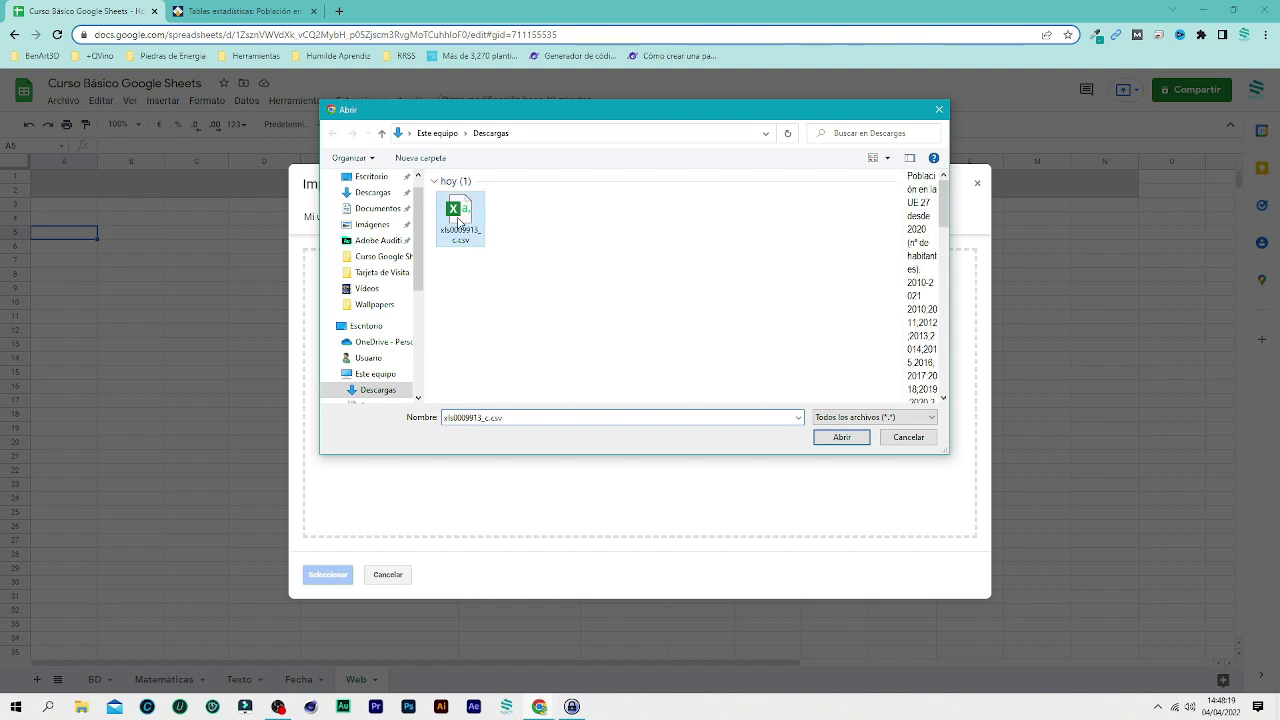
pyautogui.click(843, 438)
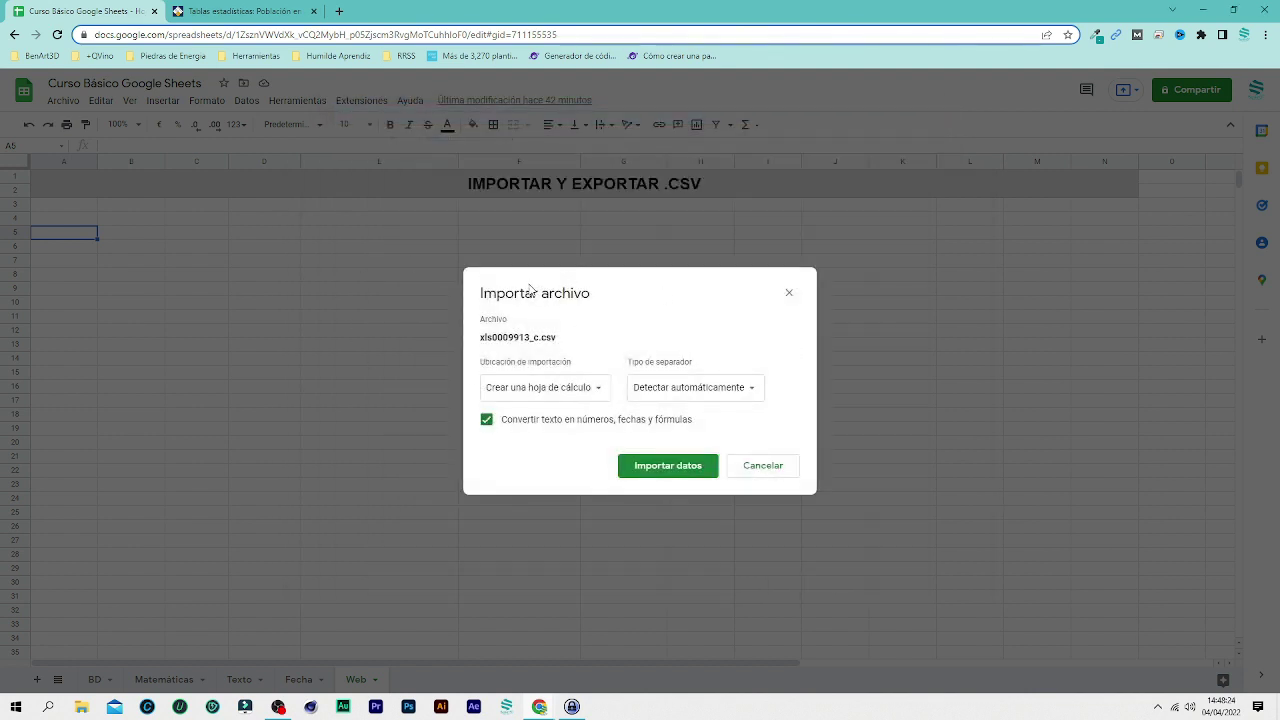
# - Import the CSV replacing data from the selected cell, using a Personalizado separator
pyautogui.click(600, 390)
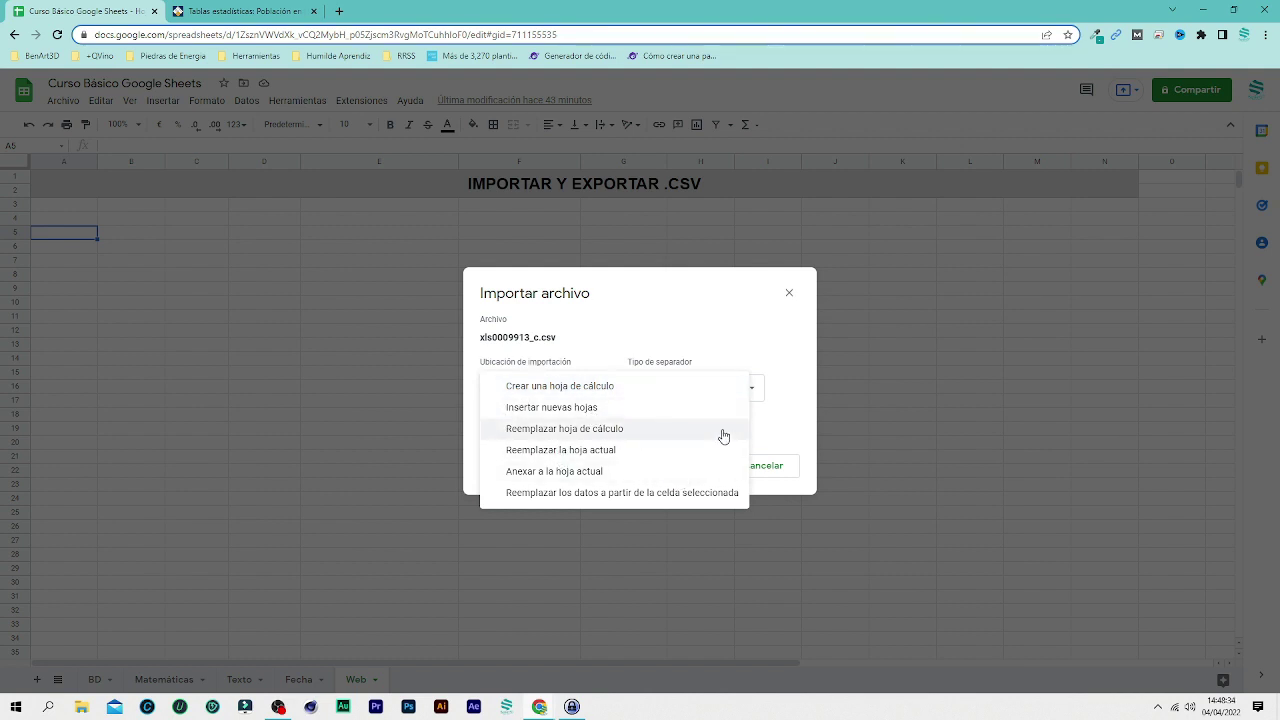
pyautogui.click(613, 493)
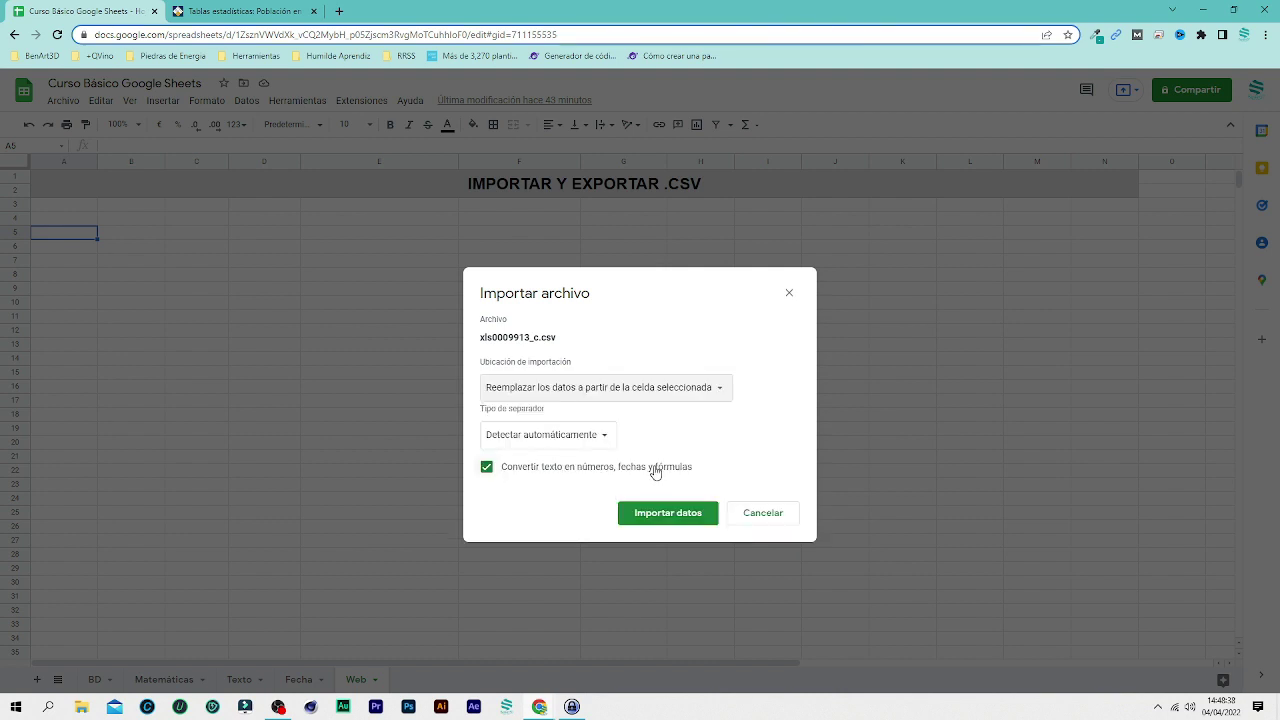
pyautogui.click(600, 445)
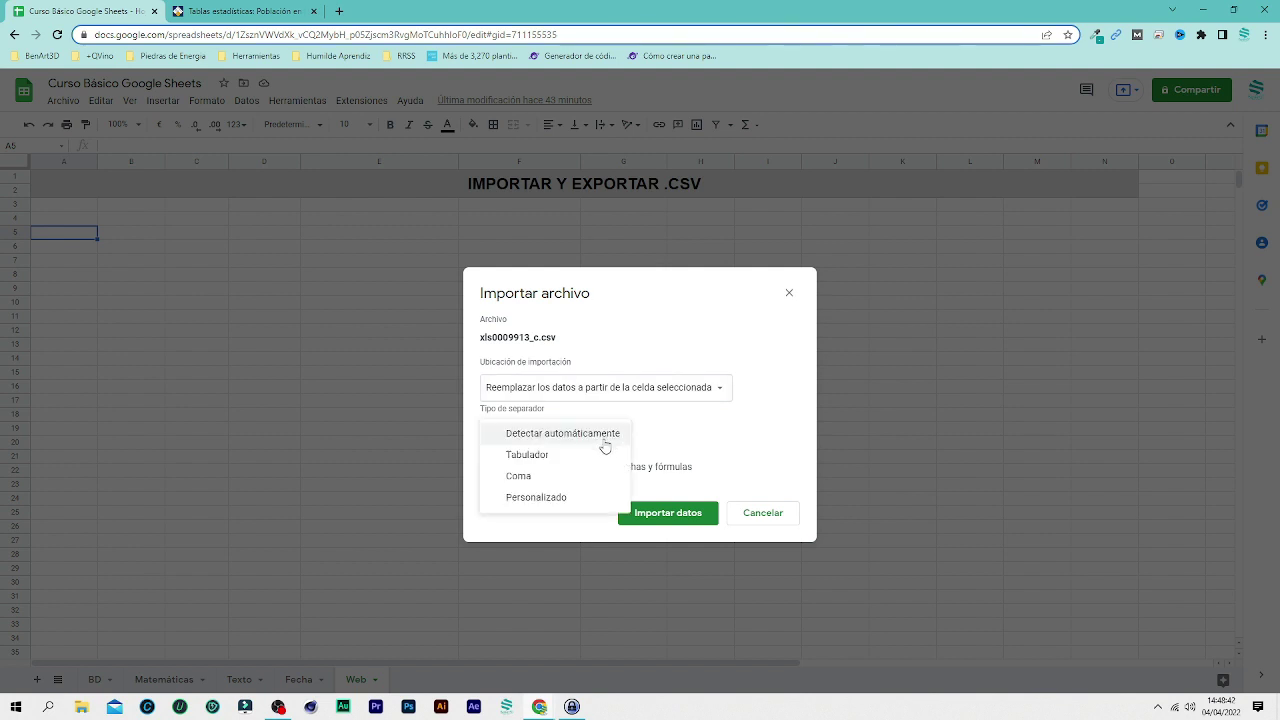
pyautogui.click(563, 499)
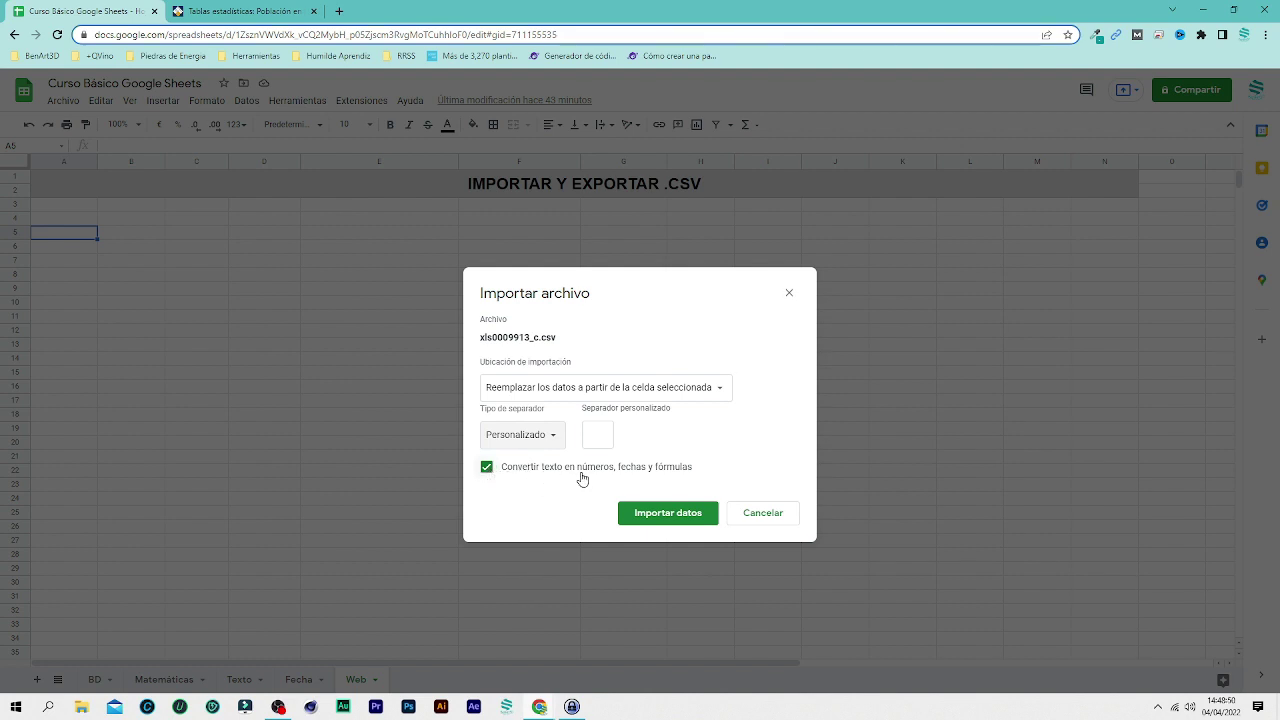
pyautogui.click(665, 514)
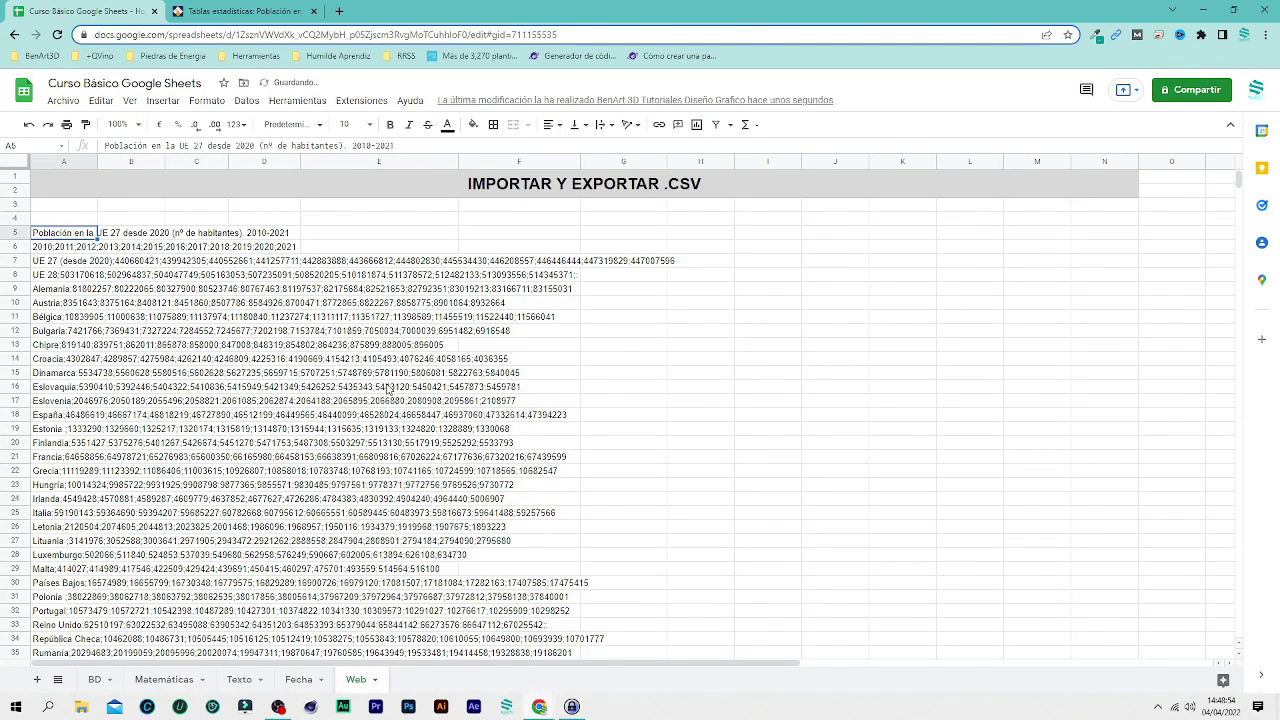
pyautogui.scroll(-3, 388, 388)
pyautogui.scroll(3, 338, 376)
pyautogui.scroll(-3, 312, 474)
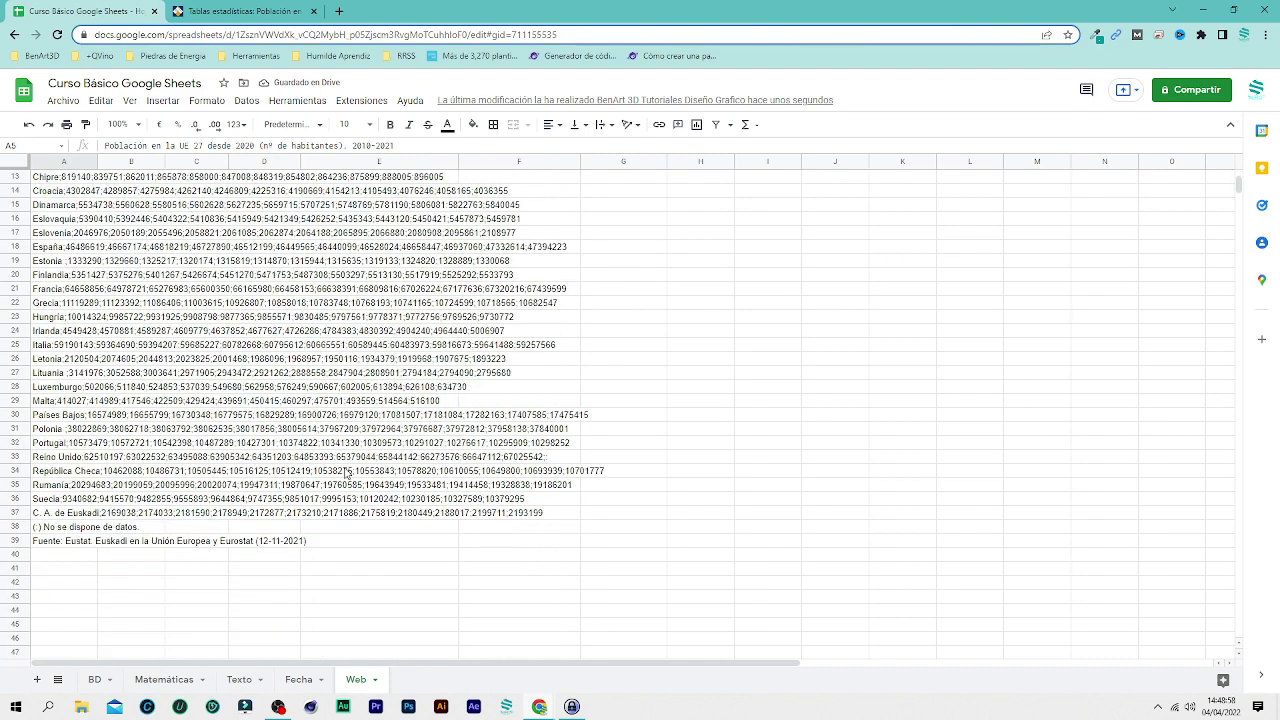
pyautogui.scroll(3, 347, 470)
pyautogui.scroll(-5, 294, 409)
pyautogui.scroll(4, 222, 524)
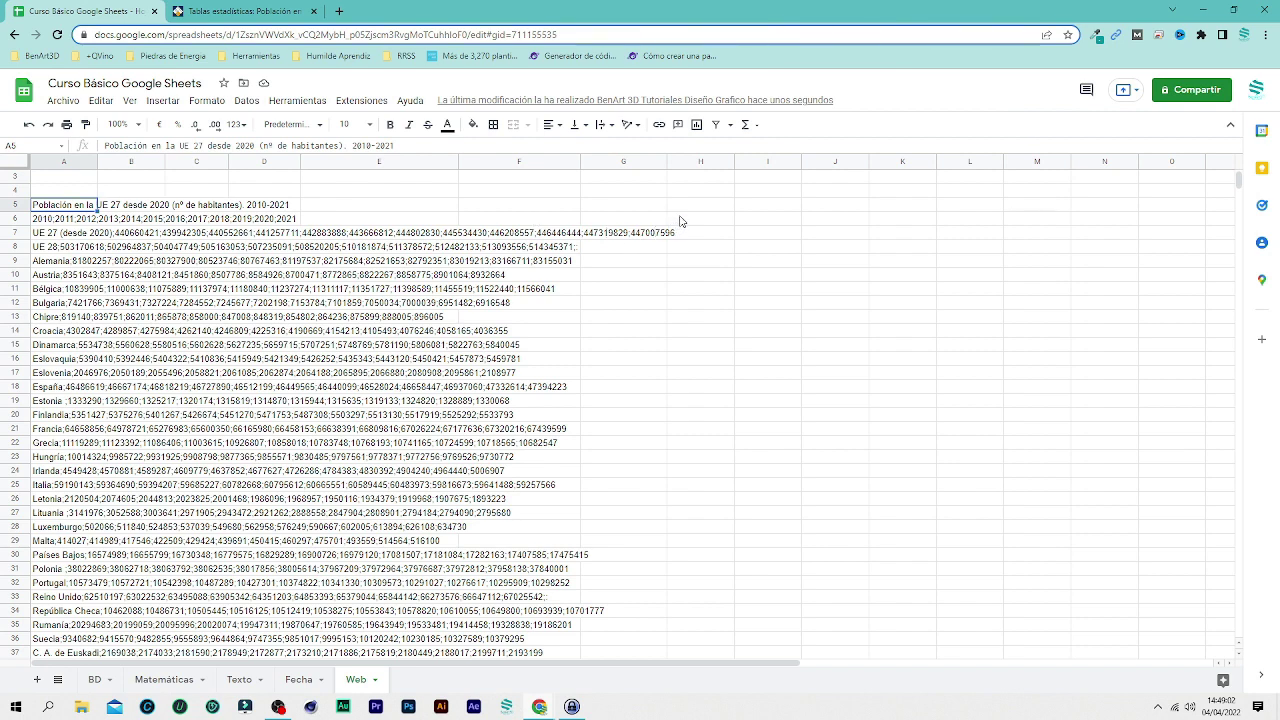
pyautogui.scroll(1, 243, 226)
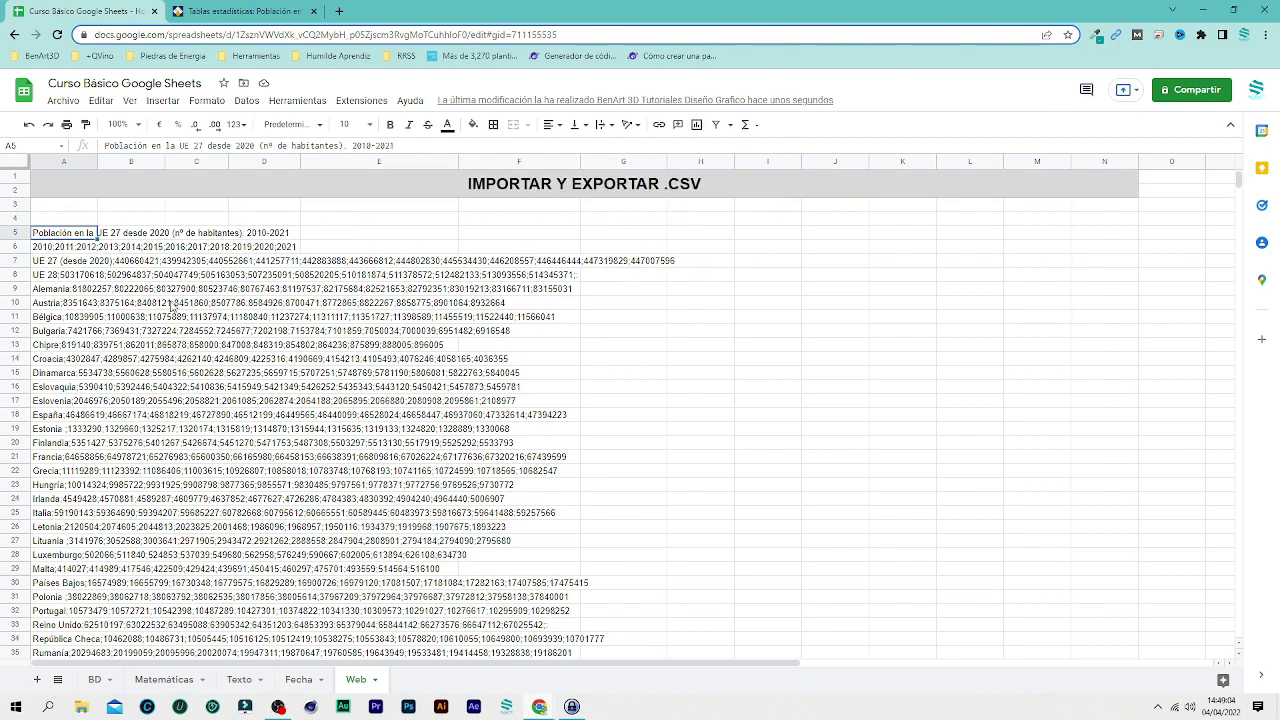
pyautogui.scroll(-5, 213, 378)
pyautogui.scroll(5, 380, 310)
pyautogui.scroll(-4, 708, 258)
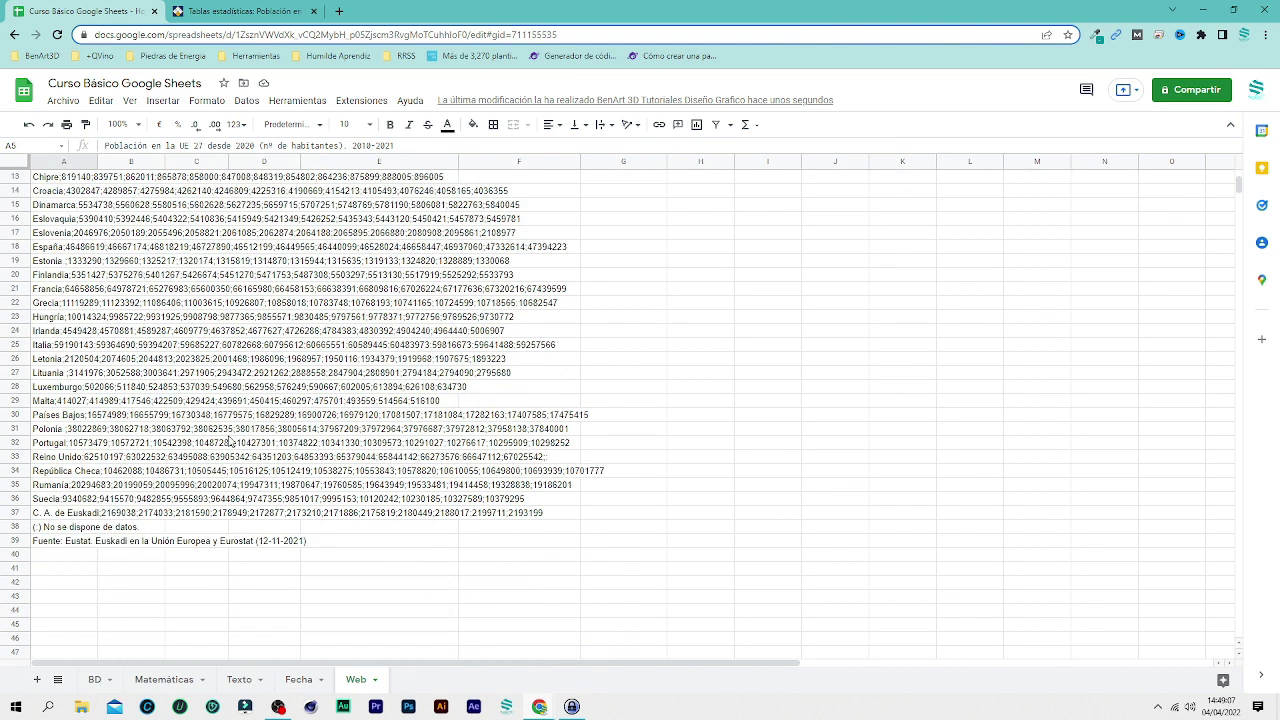
pyautogui.click(79, 571)
# - Enter =SPLIT(A5;";") in cell A41
pyautogui.write('=')
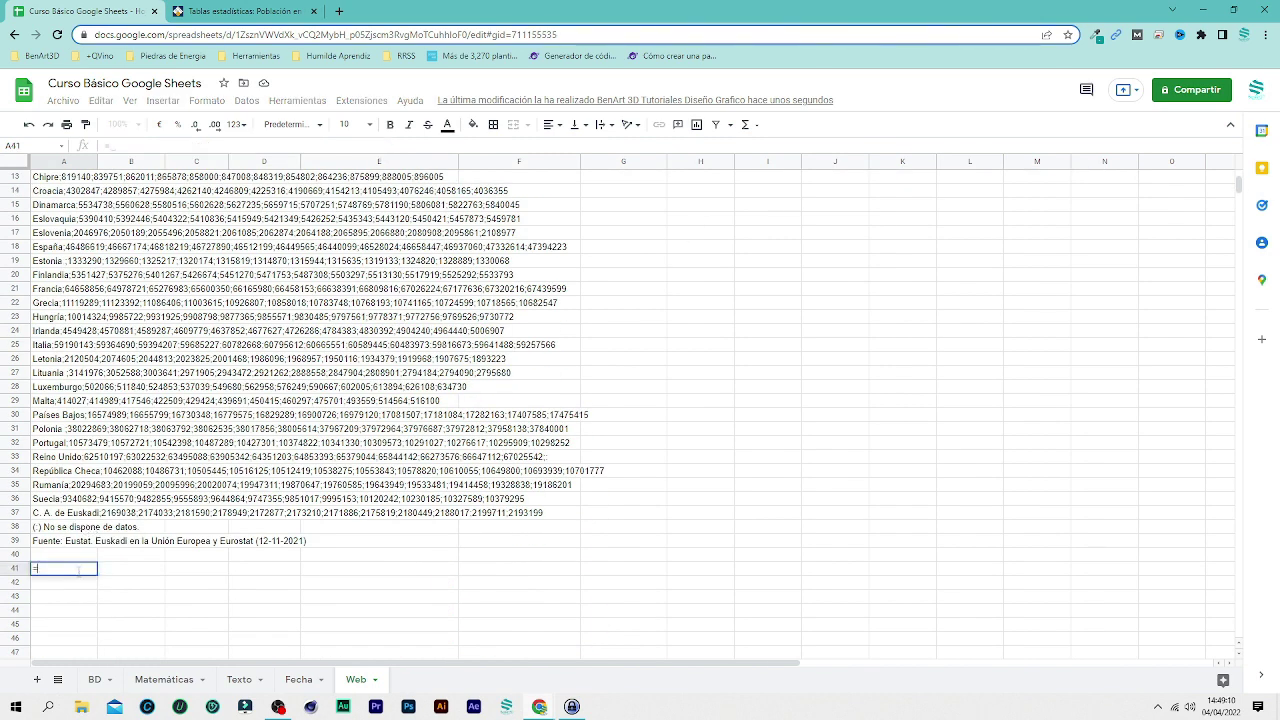
pyautogui.write('split')
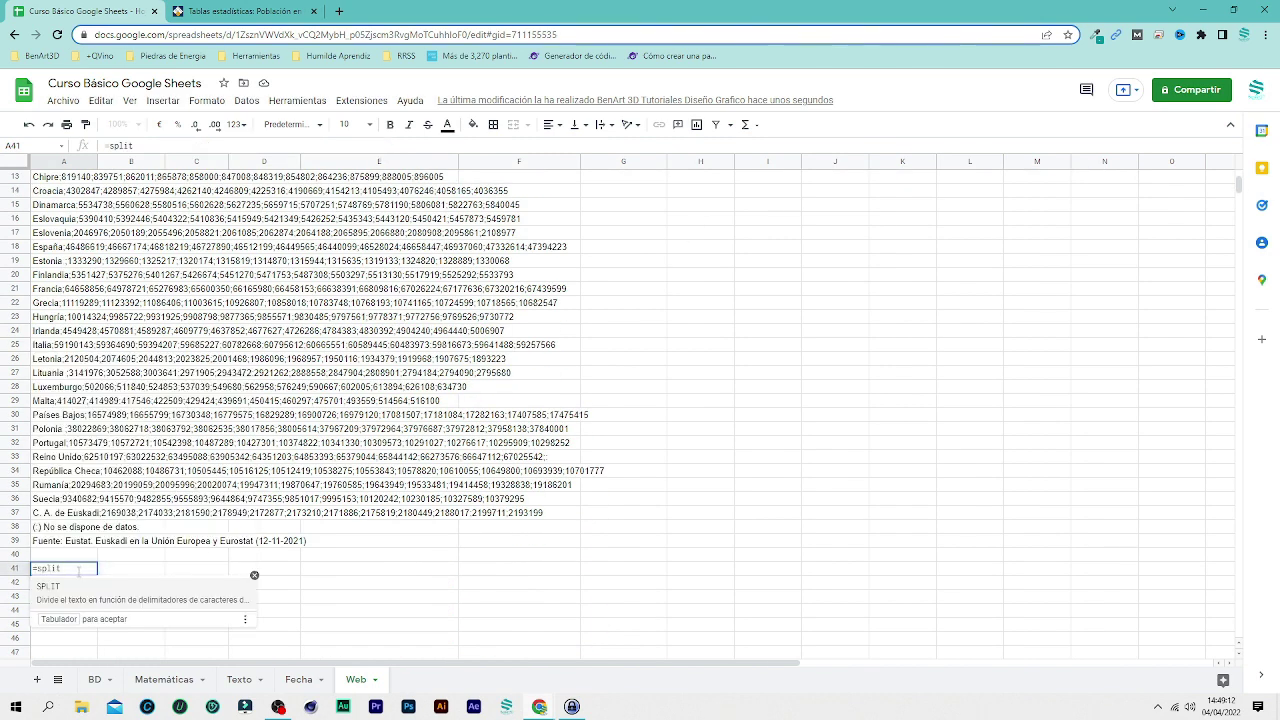
pyautogui.press('Tab')
pyautogui.scroll(5, 93, 508)
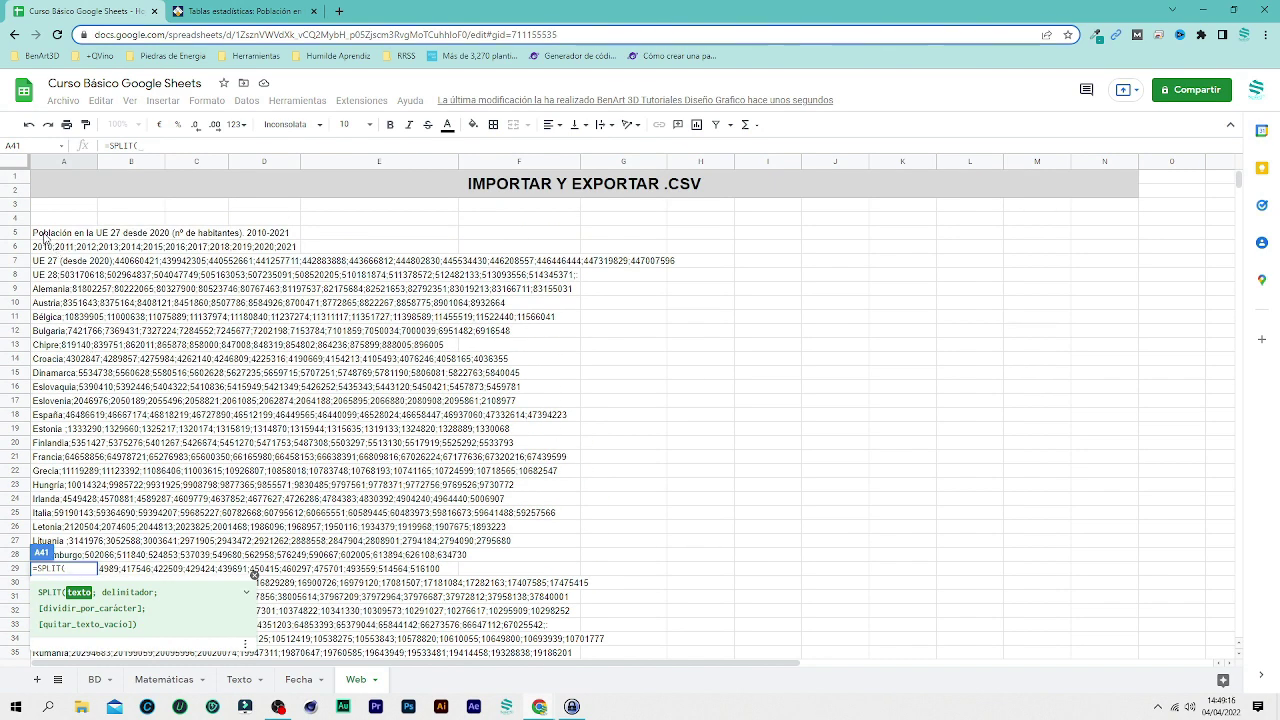
pyautogui.click(44, 236)
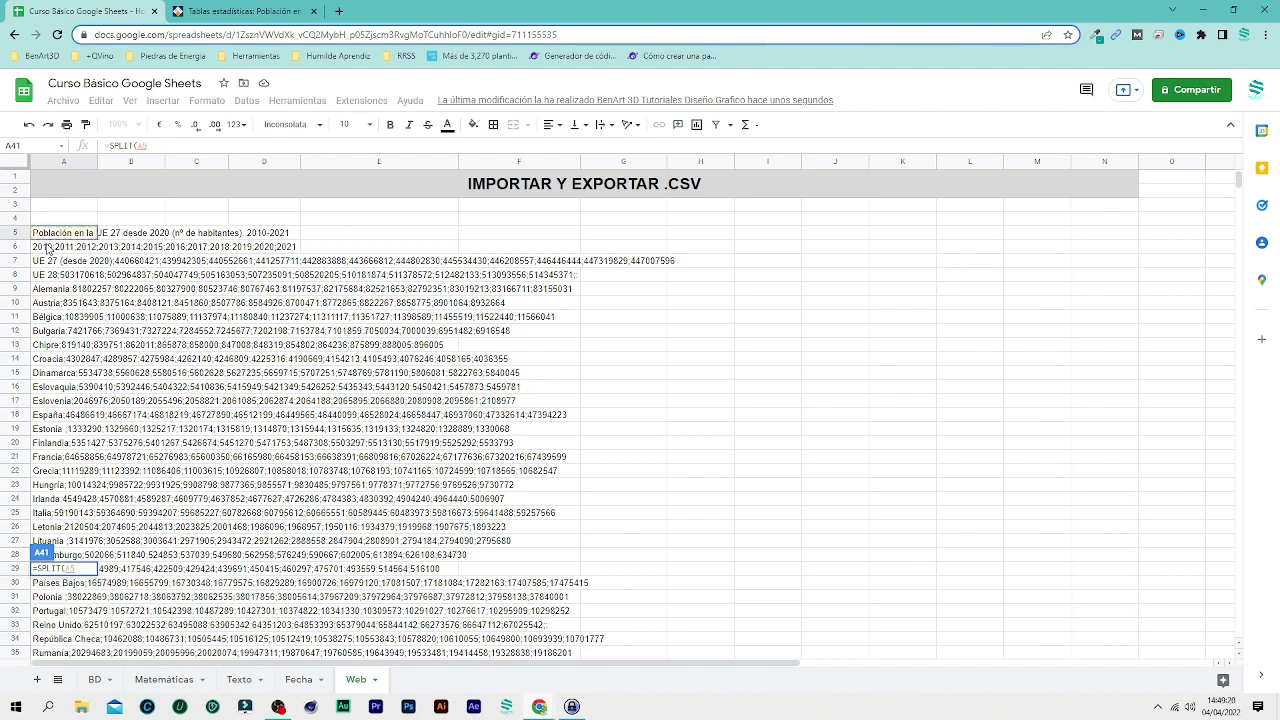
pyautogui.write(';')
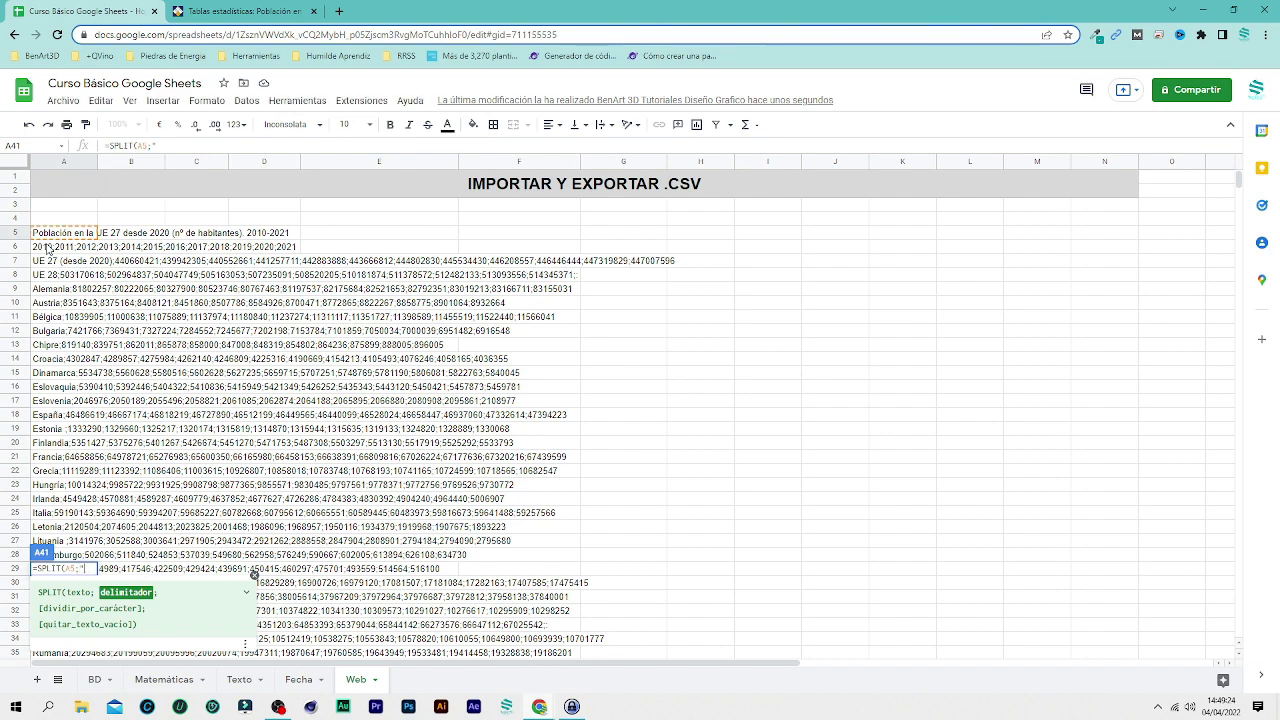
pyautogui.write('"')
pyautogui.write(';"')
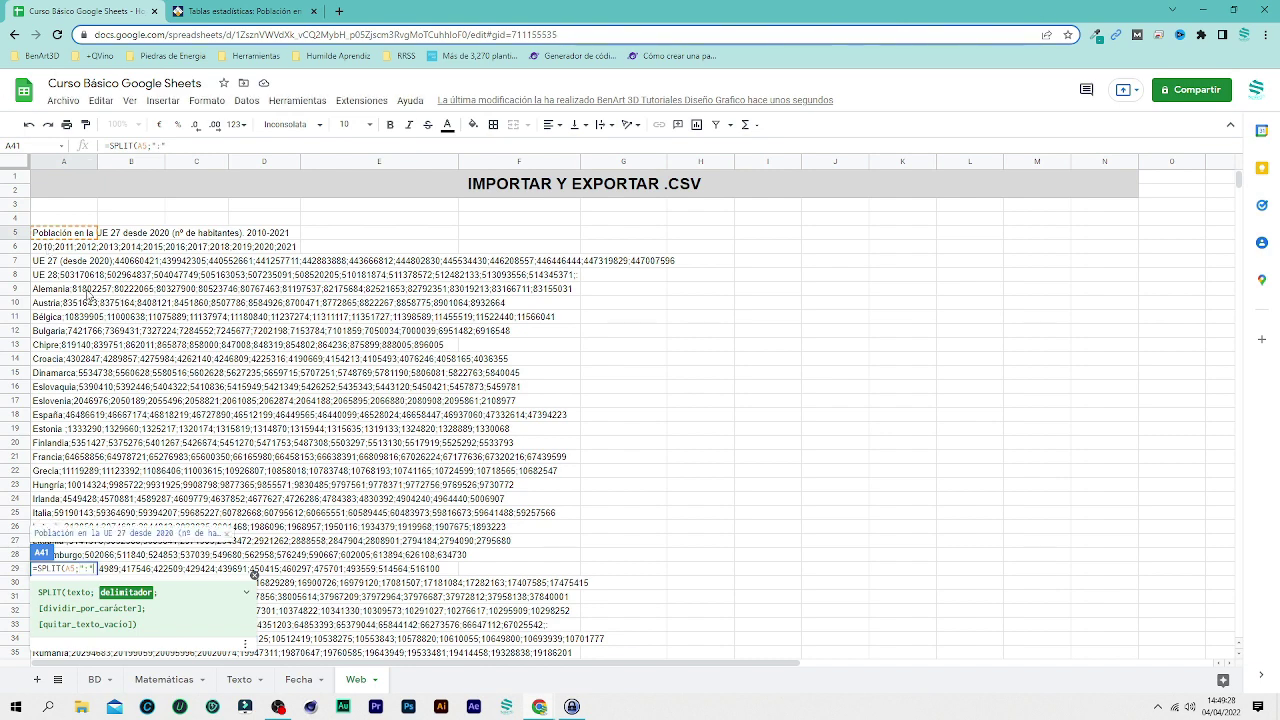
pyautogui.write(')')
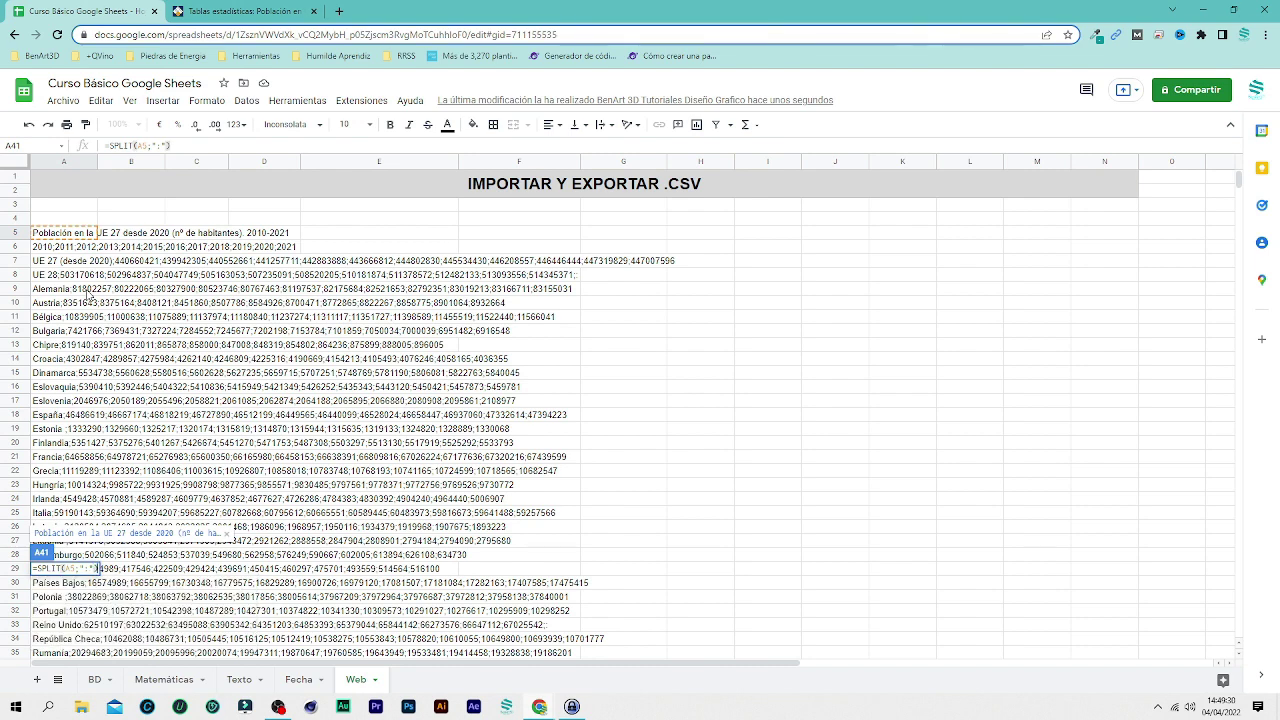
pyautogui.press('Return')
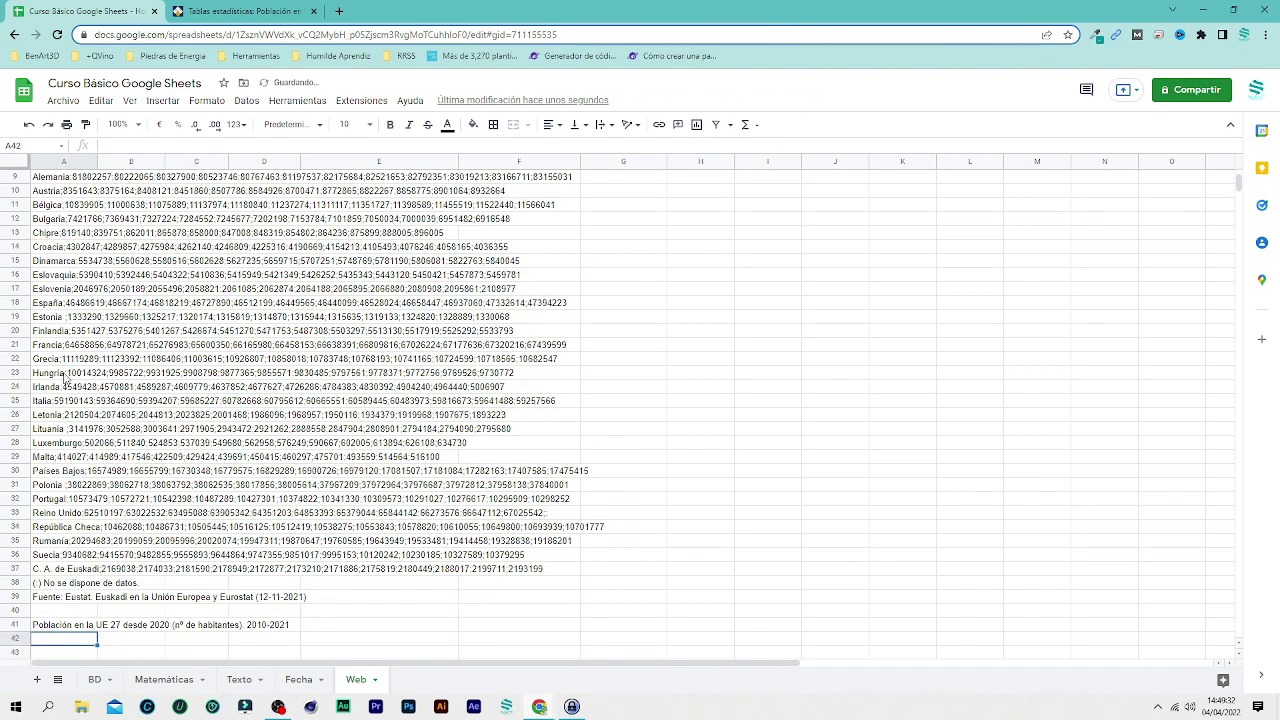
pyautogui.scroll(-3, 192, 566)
pyautogui.scroll(-1, 192, 560)
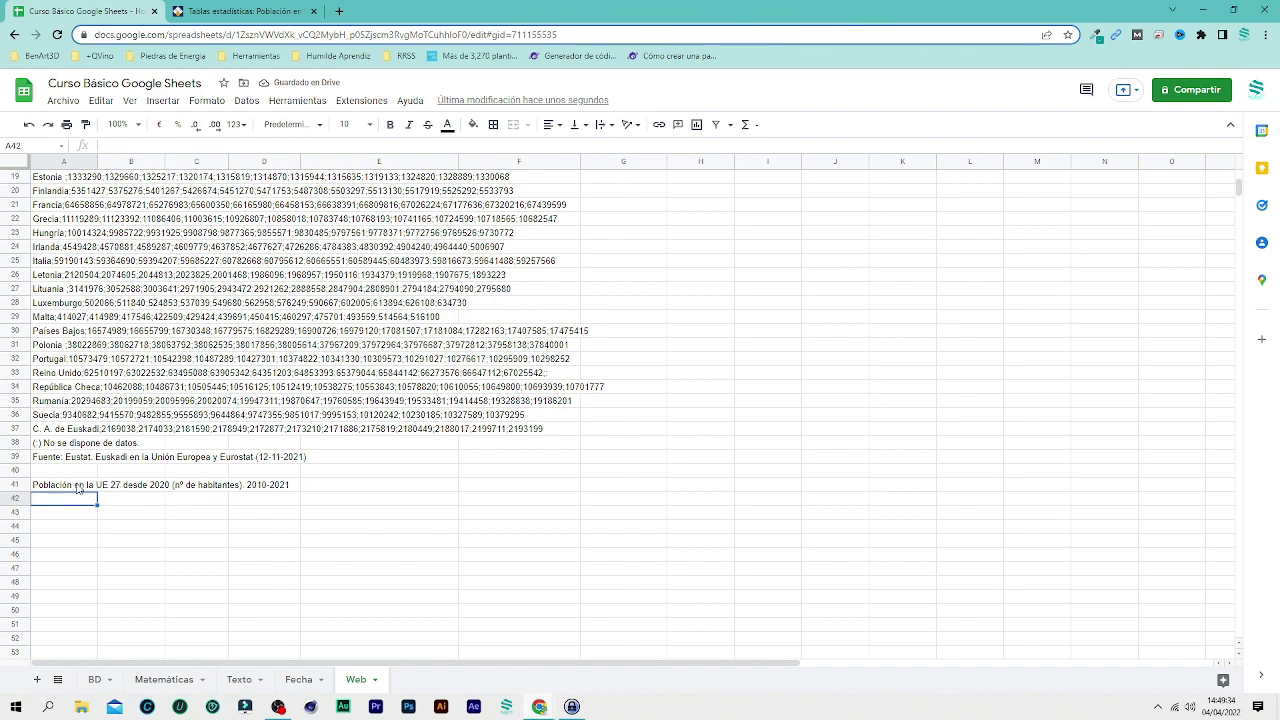
pyautogui.click(74, 487)
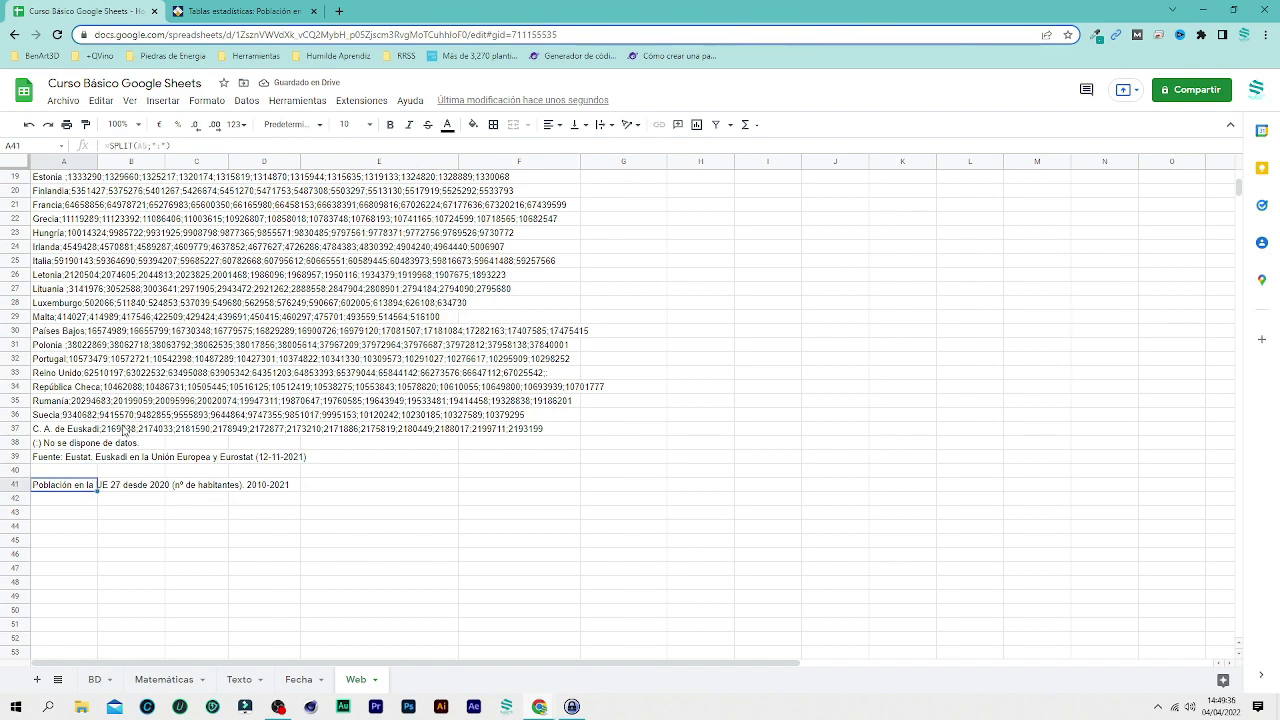
pyautogui.scroll(-2, 123, 428)
pyautogui.scroll(-1, 214, 274)
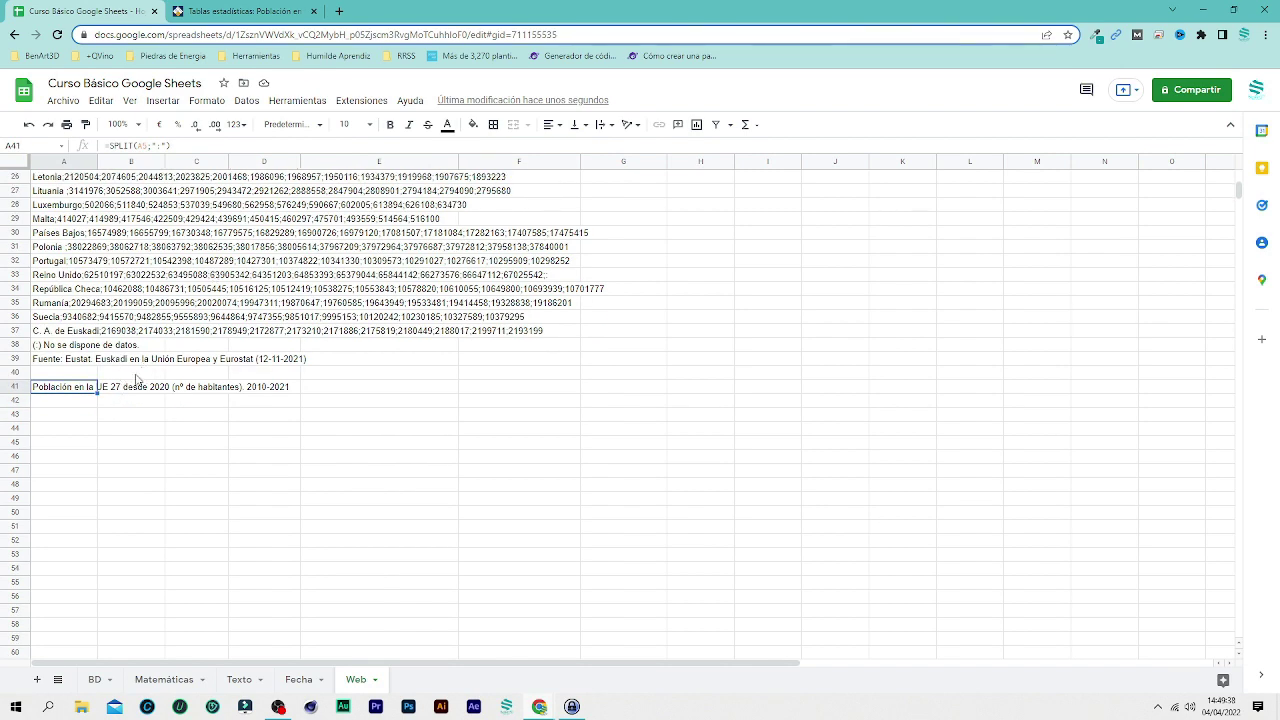
pyautogui.moveTo(97, 392); pyautogui.dragTo(100, 608)
pyautogui.scroll(-4, 105, 450)
pyautogui.scroll(2, 169, 447)
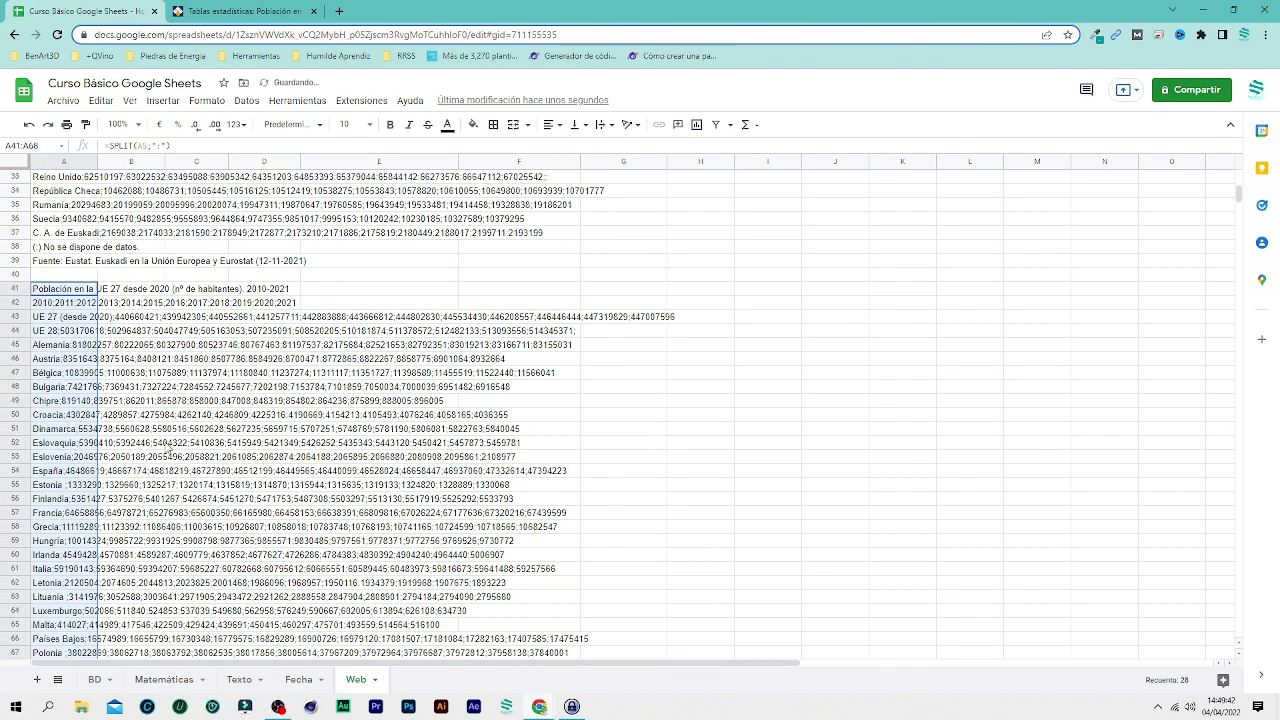
pyautogui.hotkey('ctrl', 'z')
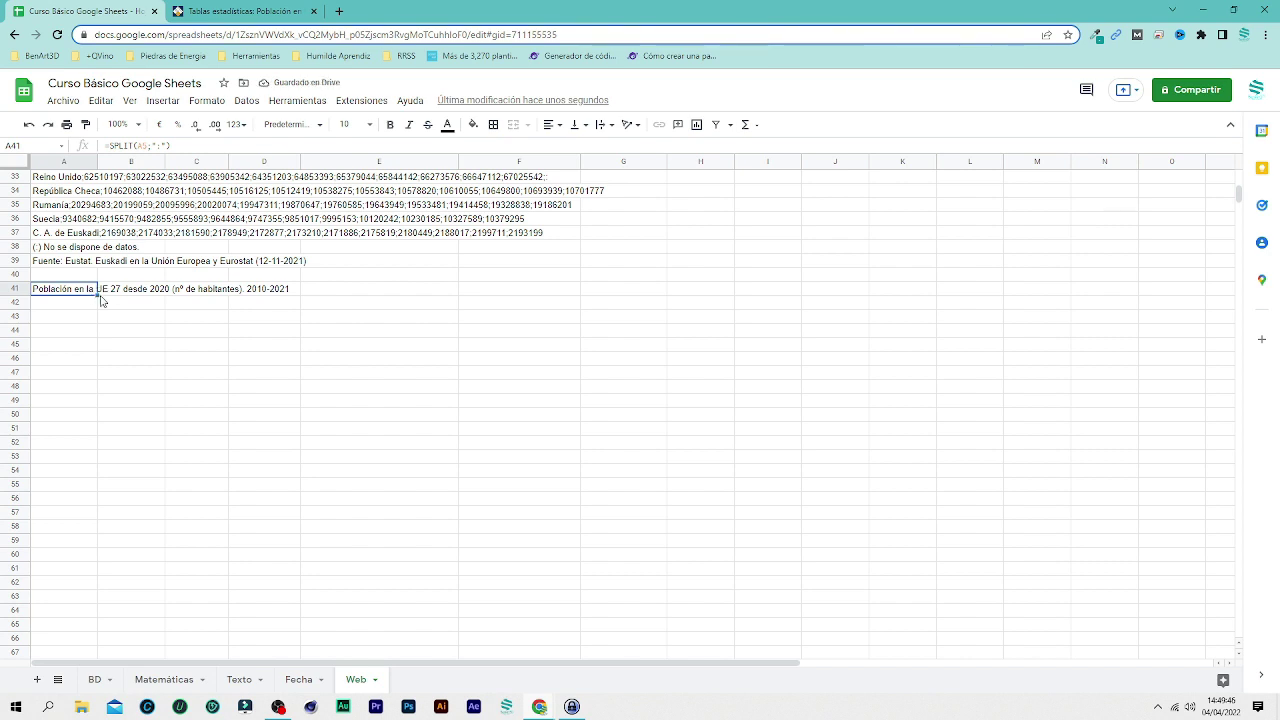
pyautogui.click(155, 145)
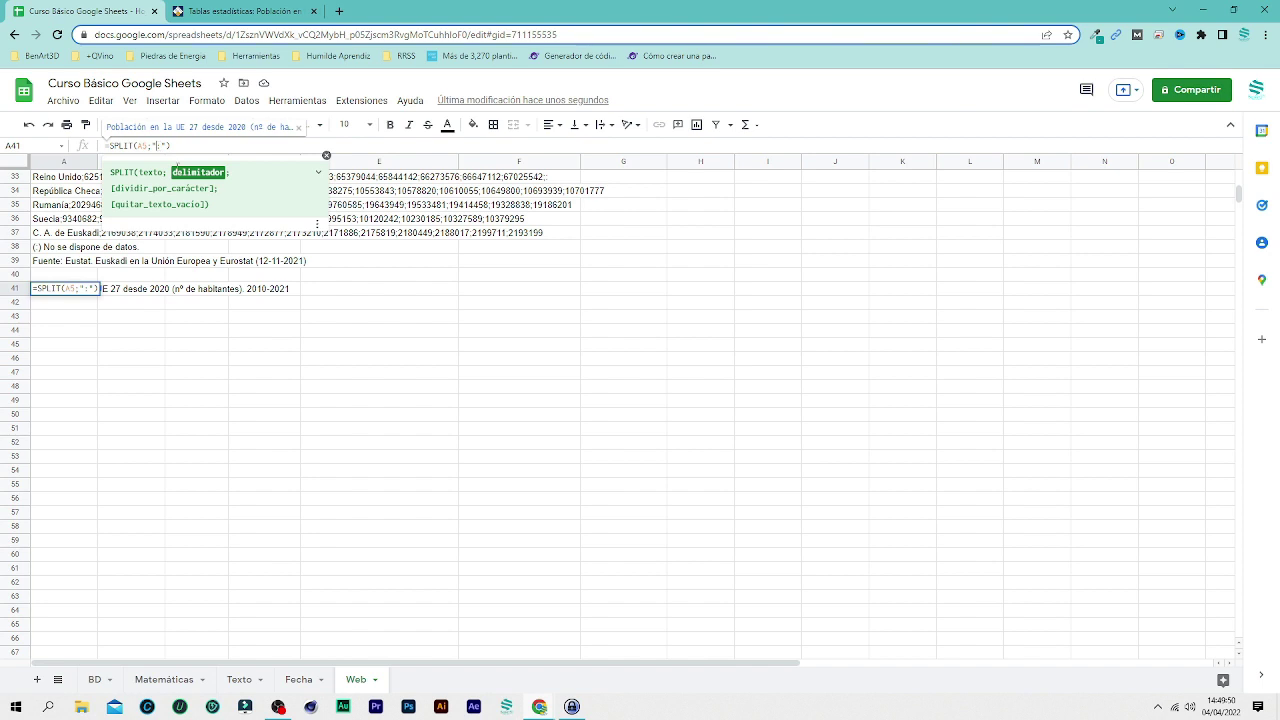
pyautogui.press('BackSpace')
# - Confirm the edited SPLIT formula in A41 and fill it down to row 70
pyautogui.write(';')
pyautogui.press('Return')
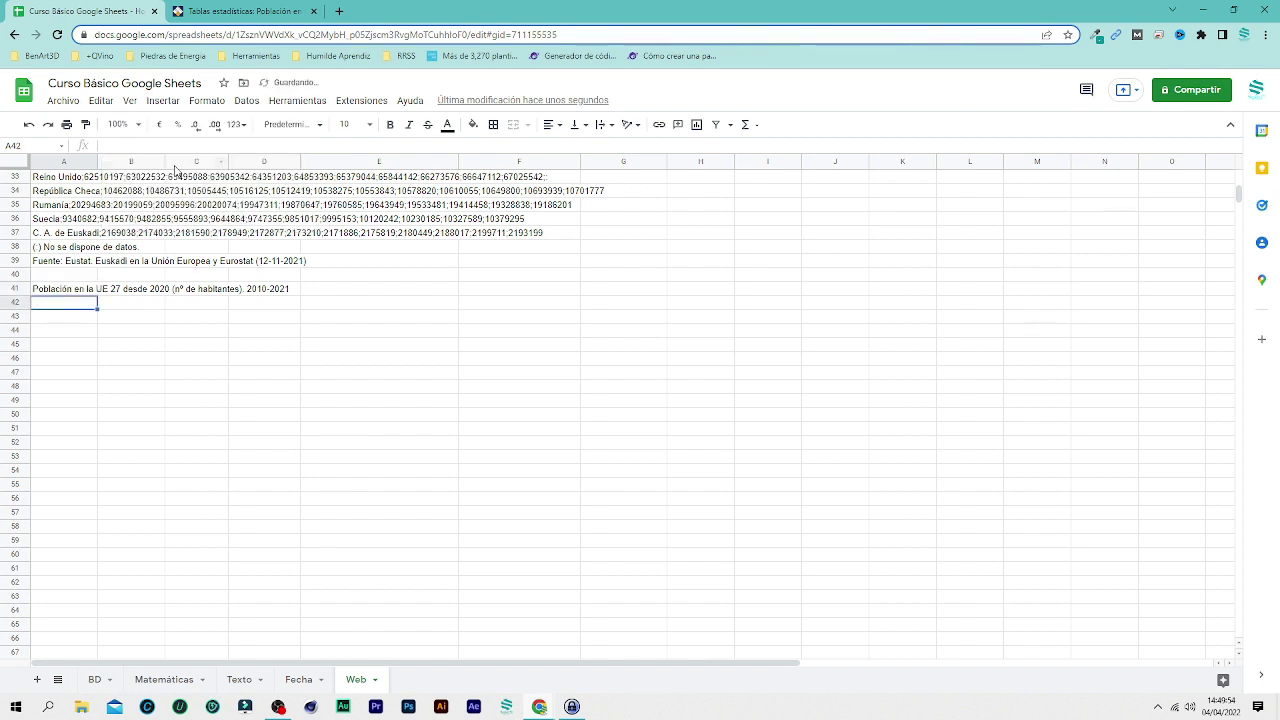
pyautogui.click(85, 291)
pyautogui.moveTo(97, 293); pyautogui.dragTo(96, 600)
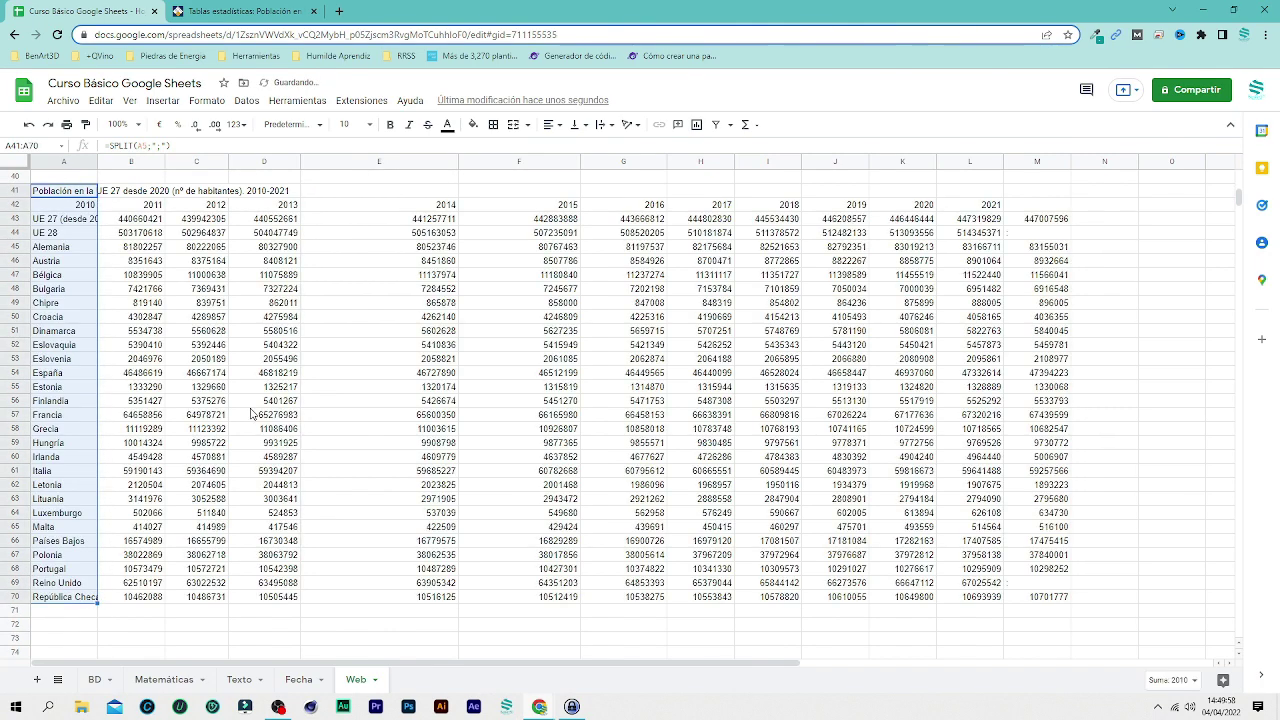
# - Select rows 5–37 above the split table
pyautogui.scroll(3, 221, 389)
pyautogui.scroll(3, 221, 389)
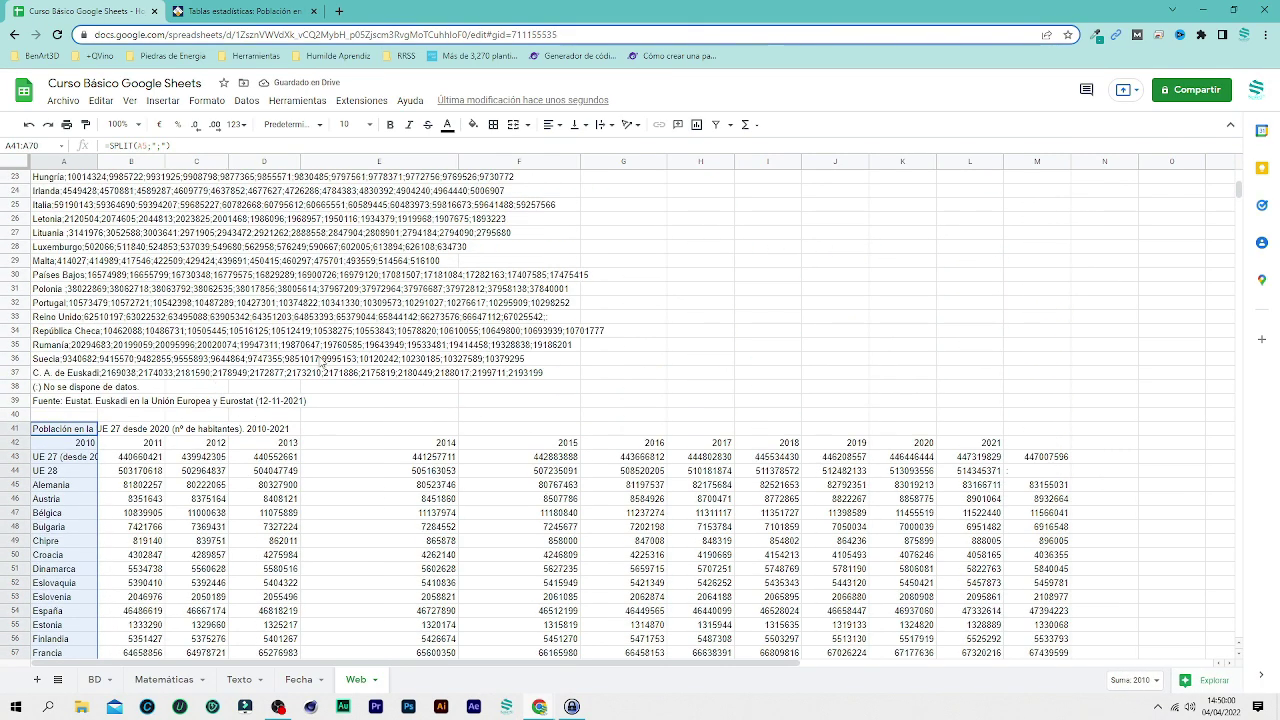
pyautogui.scroll(5, 320, 365)
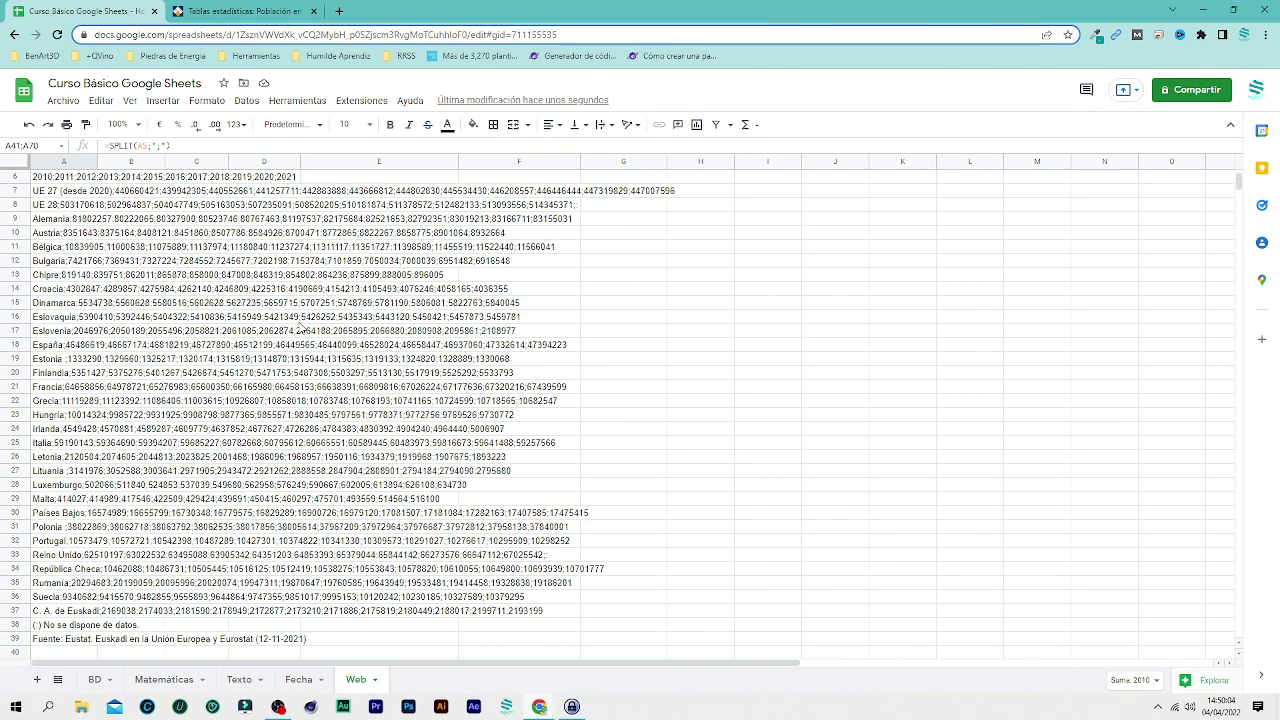
pyautogui.scroll(-6, 300, 330)
pyautogui.scroll(-4, 833, 467)
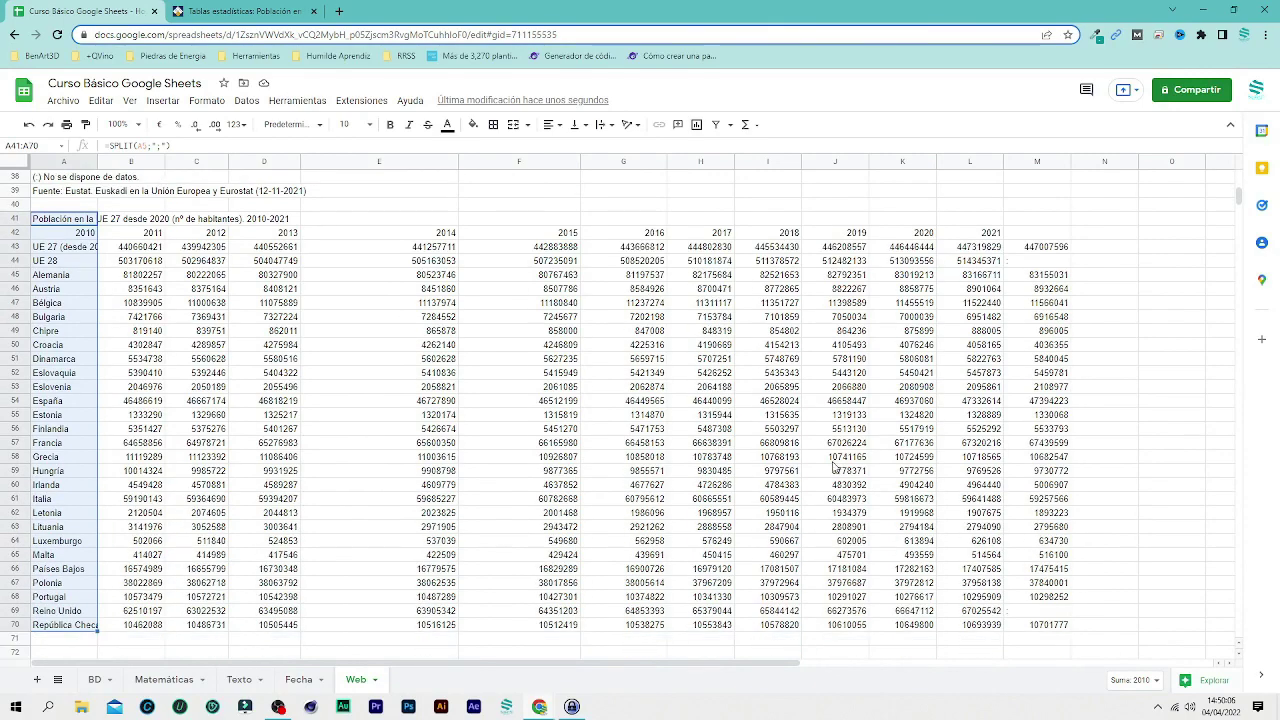
pyautogui.scroll(-2, 993, 385)
pyautogui.scroll(7, 500, 300)
pyautogui.scroll(2, 200, 250)
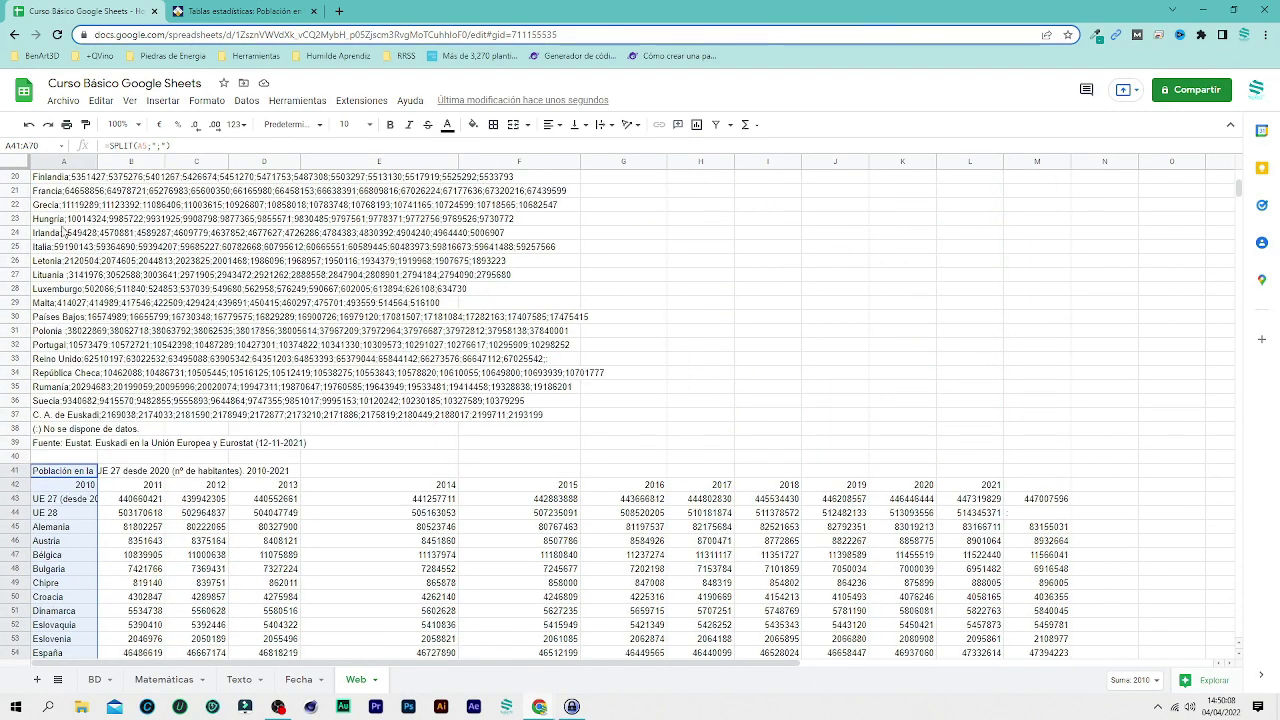
pyautogui.scroll(4, 35, 218)
pyautogui.scroll(2, 35, 218)
pyautogui.moveTo(18, 222); pyautogui.dragTo(34, 578)
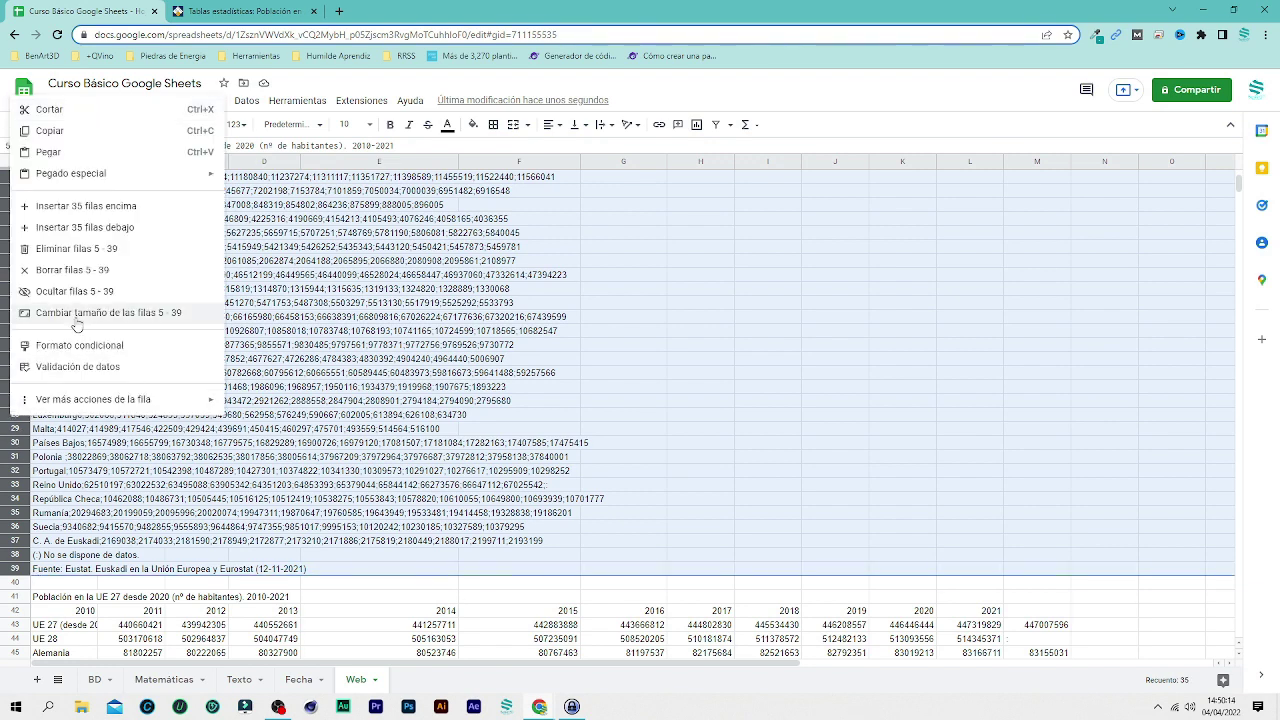
pyautogui.click(86, 248)
pyautogui.click(422, 389)
pyautogui.scroll(2, 423, 420)
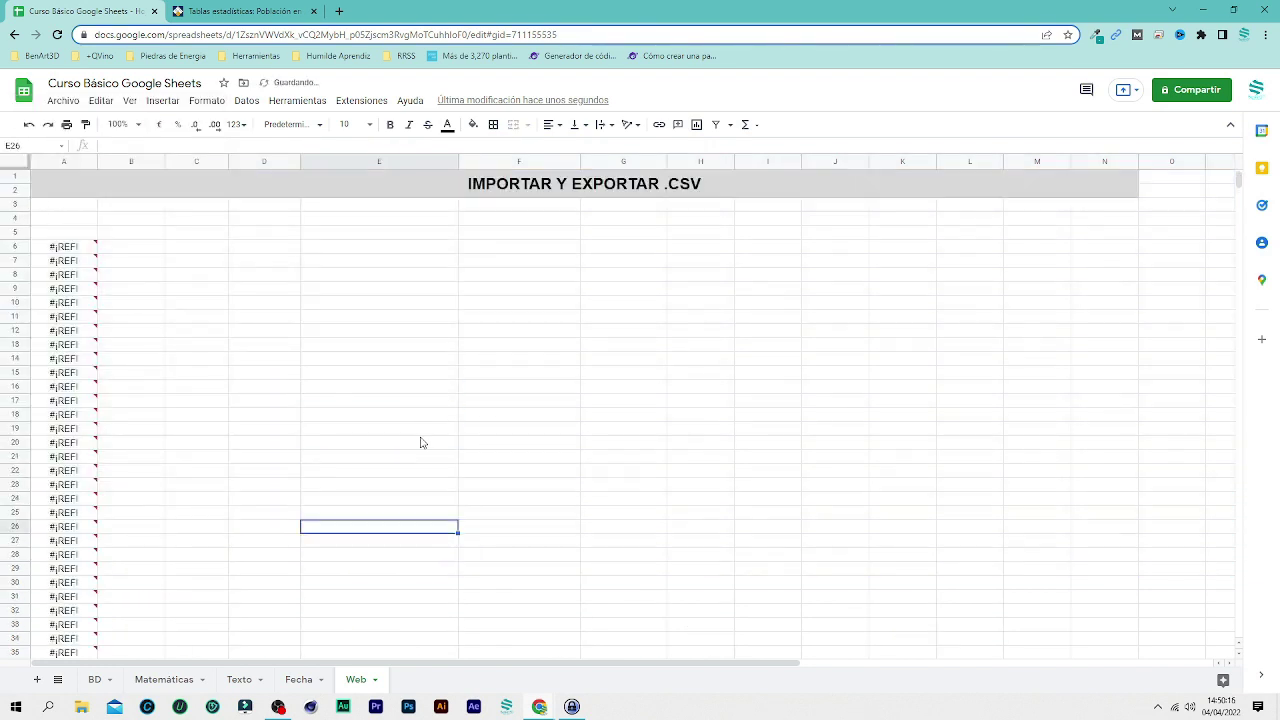
pyautogui.click(66, 247)
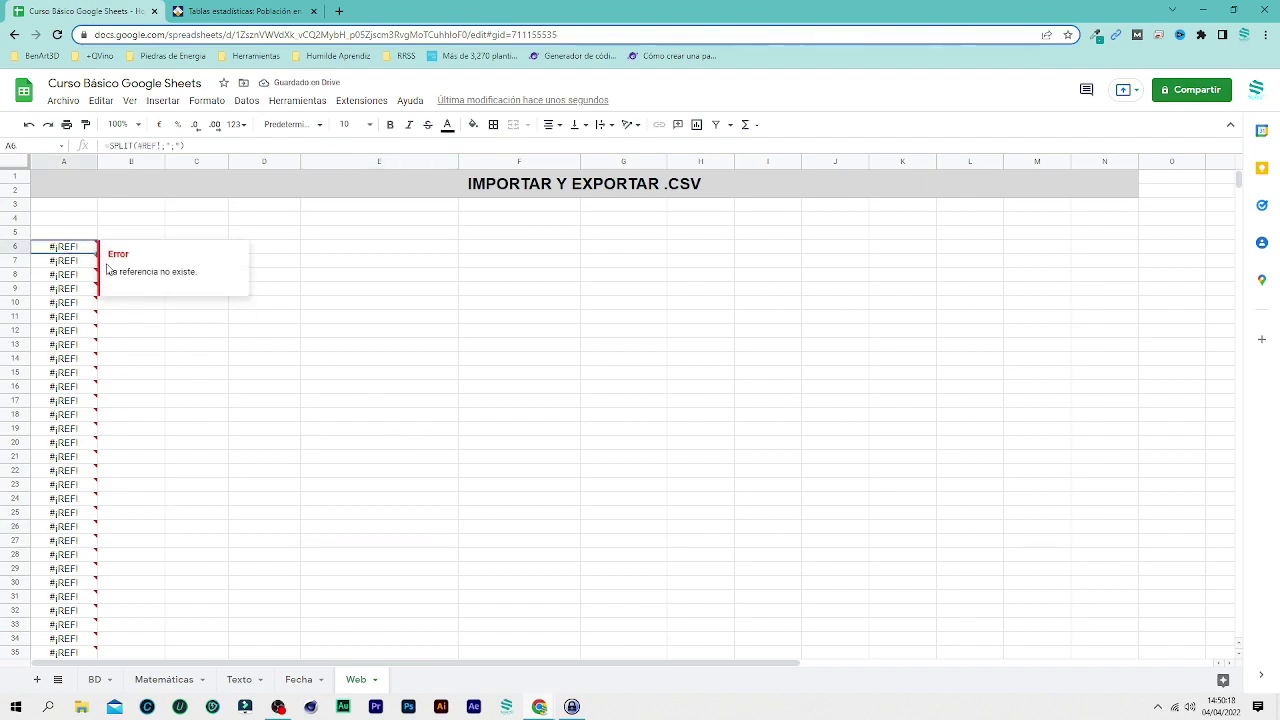
pyautogui.hotkey('ctrl', 'z')
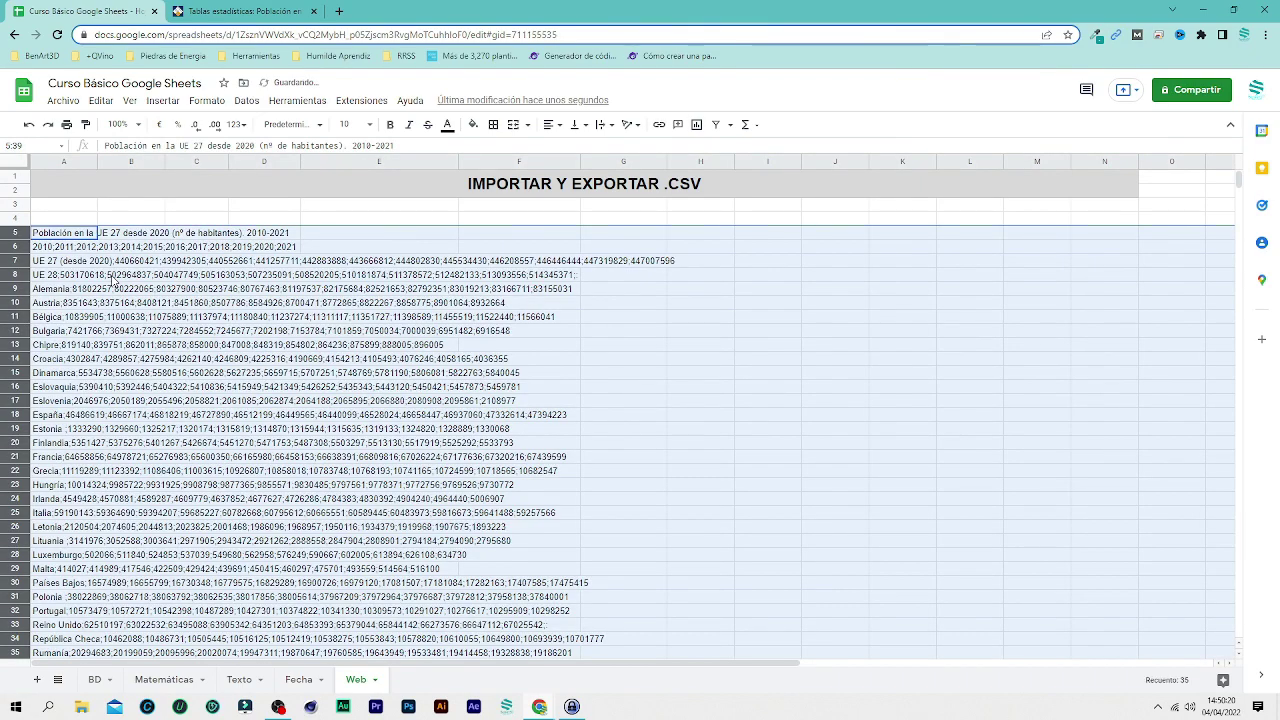
pyautogui.scroll(-10, 195, 378)
pyautogui.scroll(5, 290, 385)
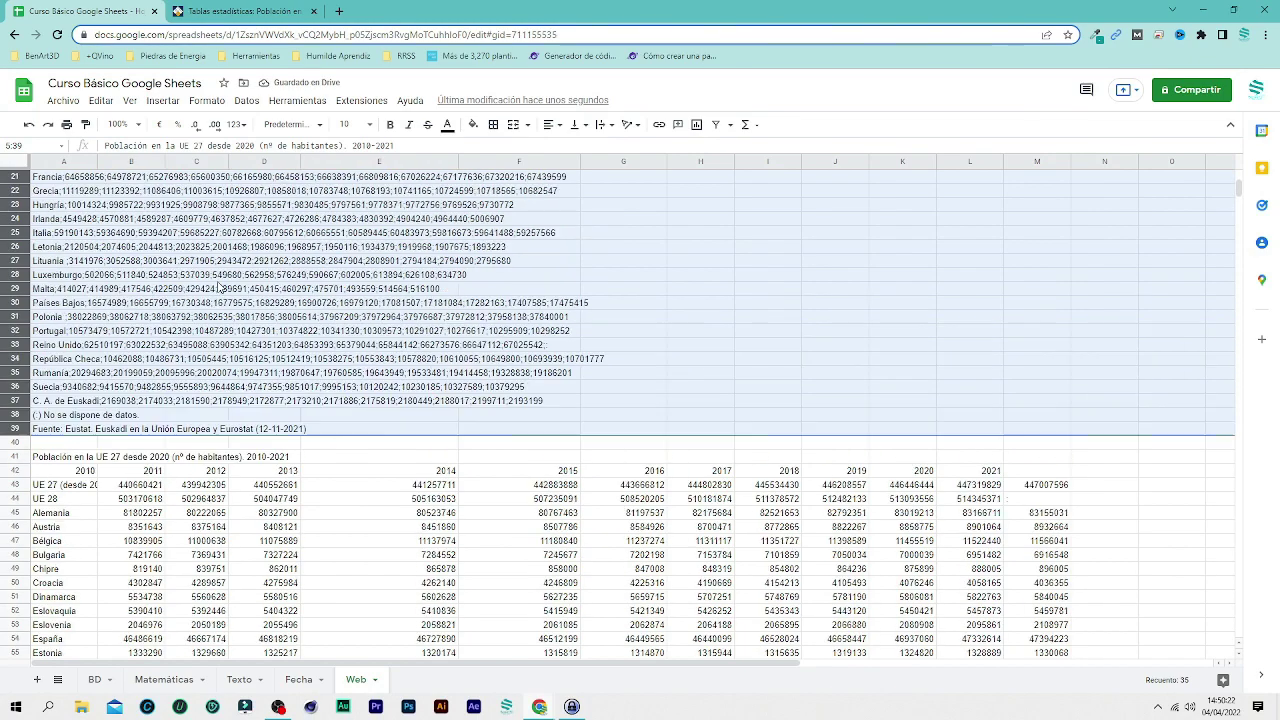
pyautogui.scroll(-5, 305, 405)
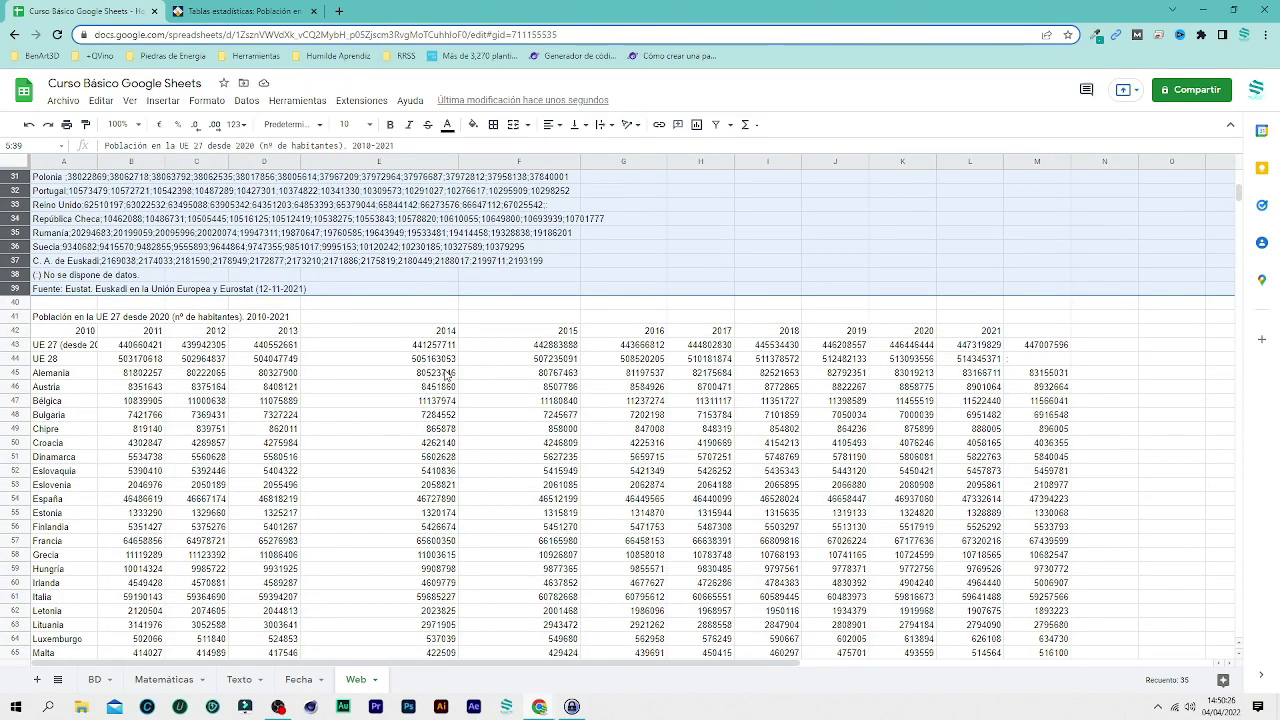
pyautogui.scroll(-2, 447, 373)
pyautogui.scroll(3, 372, 473)
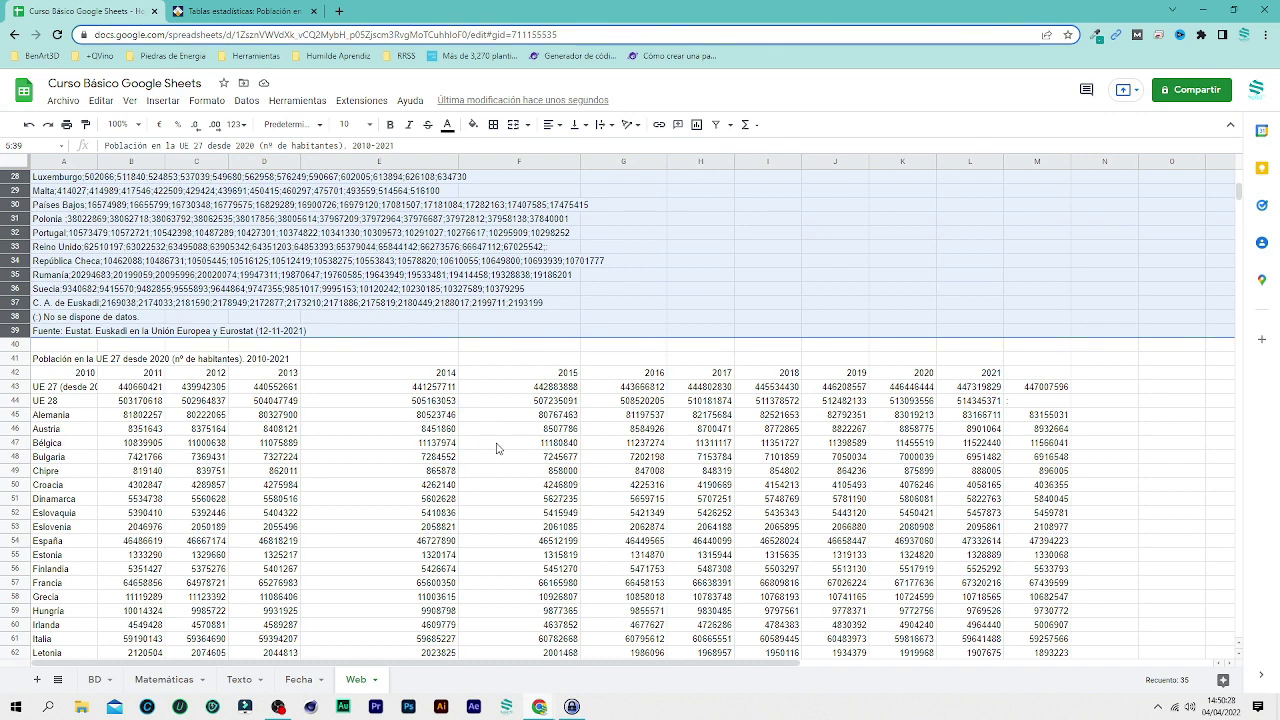
# - Export the Web sheet as 'Curso Básico Google Sheets - Web.csv' via Valores separados por comas
pyautogui.click(63, 103)
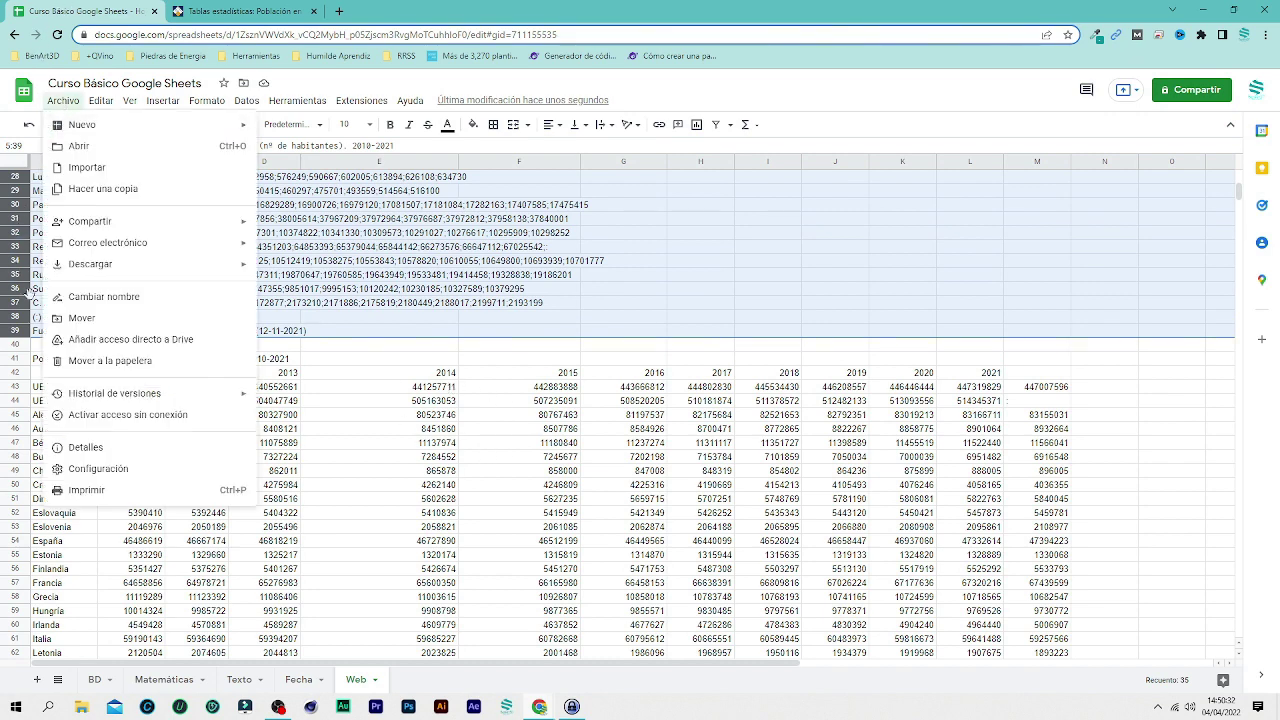
pyautogui.moveTo(128, 276)
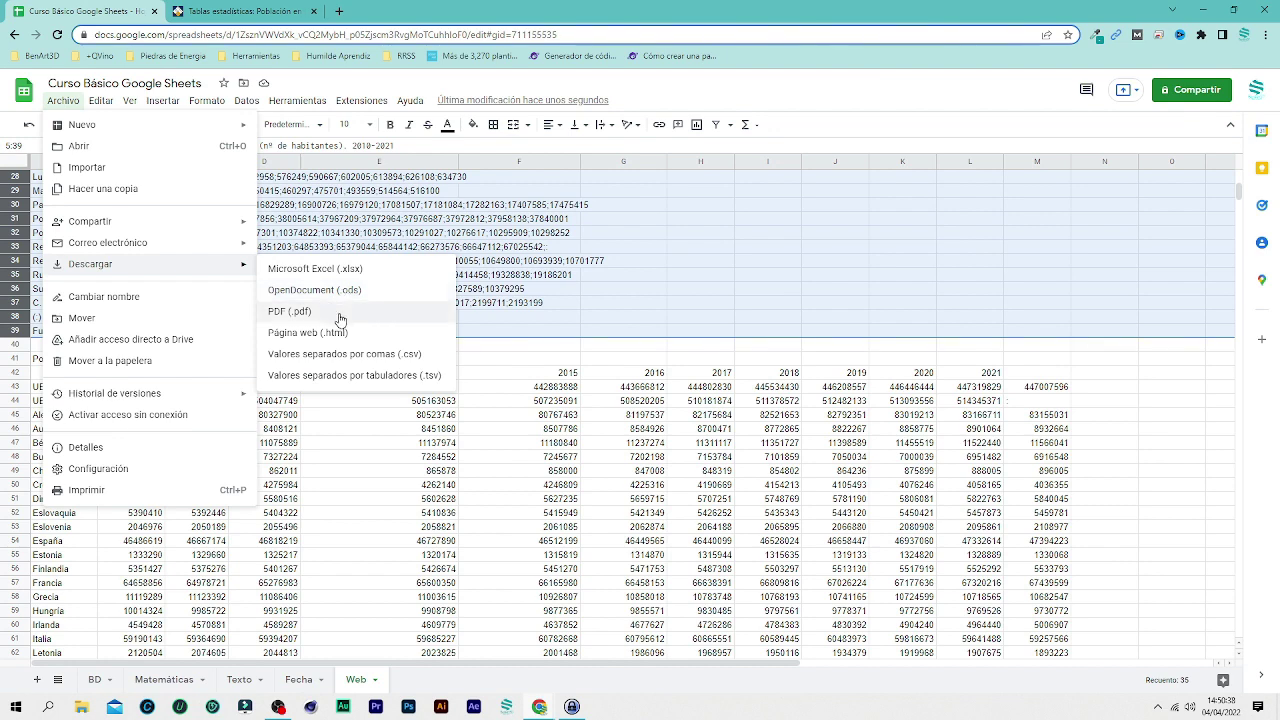
pyautogui.click(390, 362)
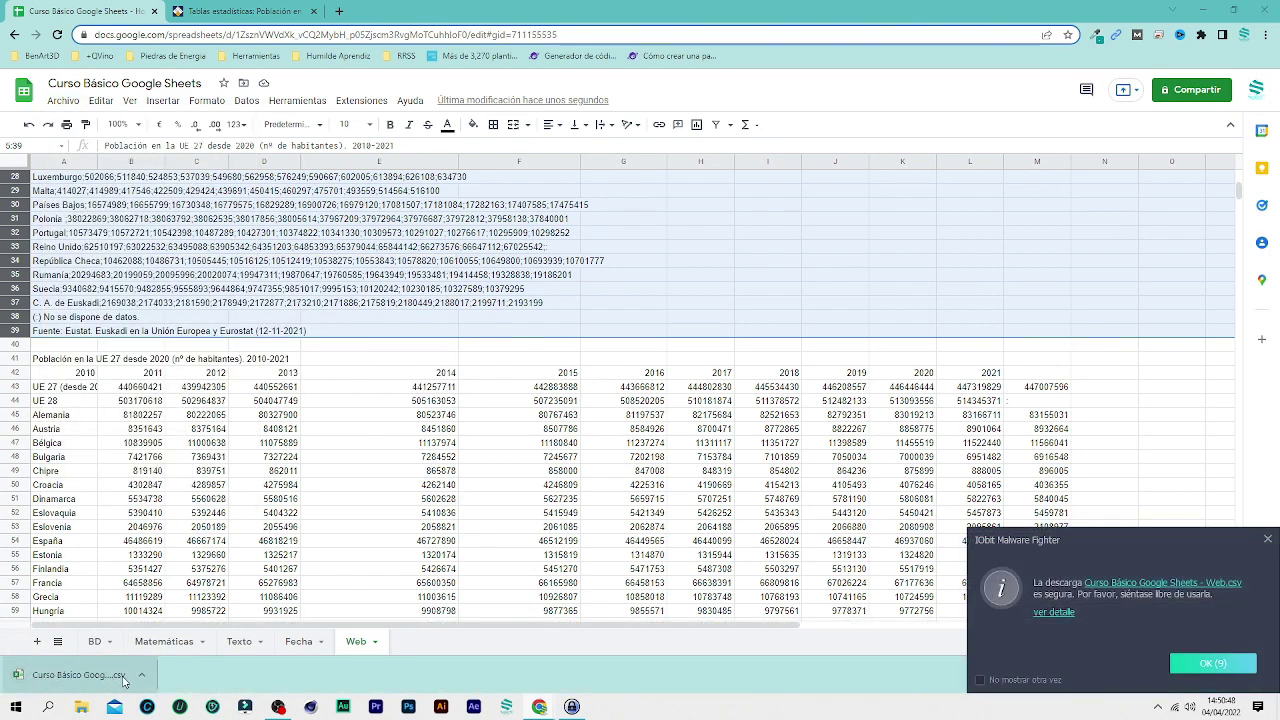
pyautogui.click(84, 706)
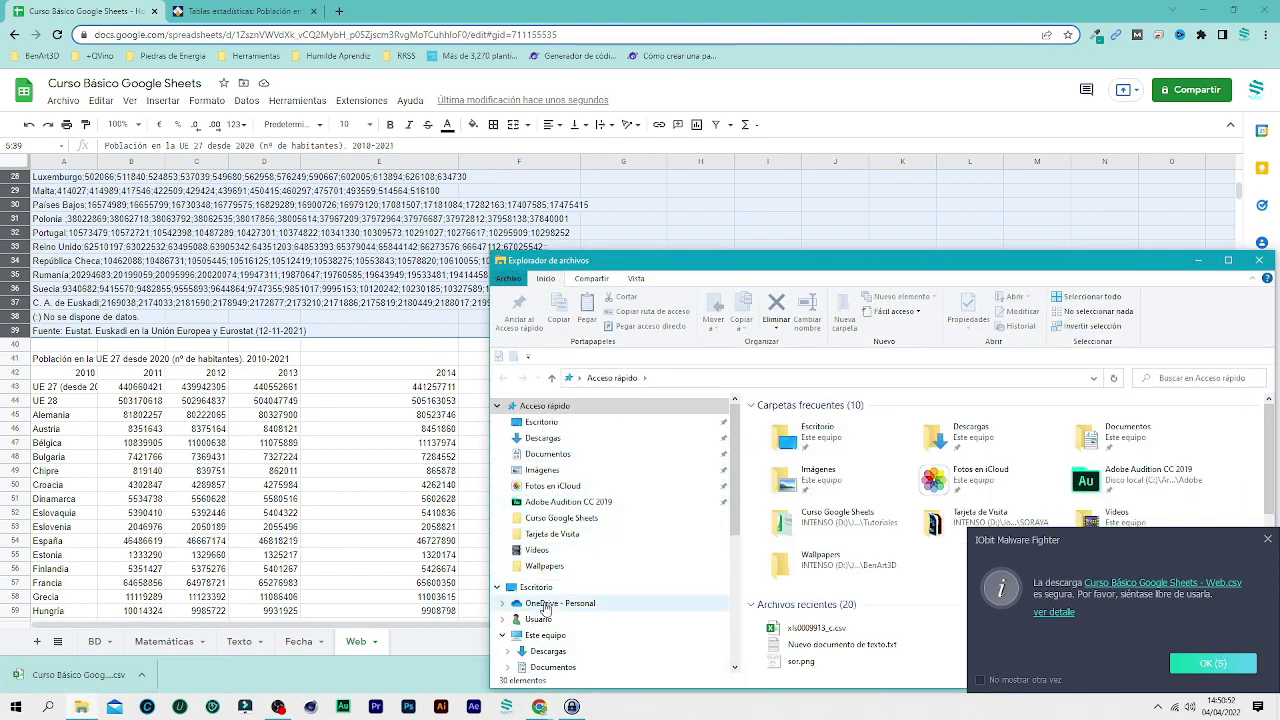
pyautogui.click(548, 652)
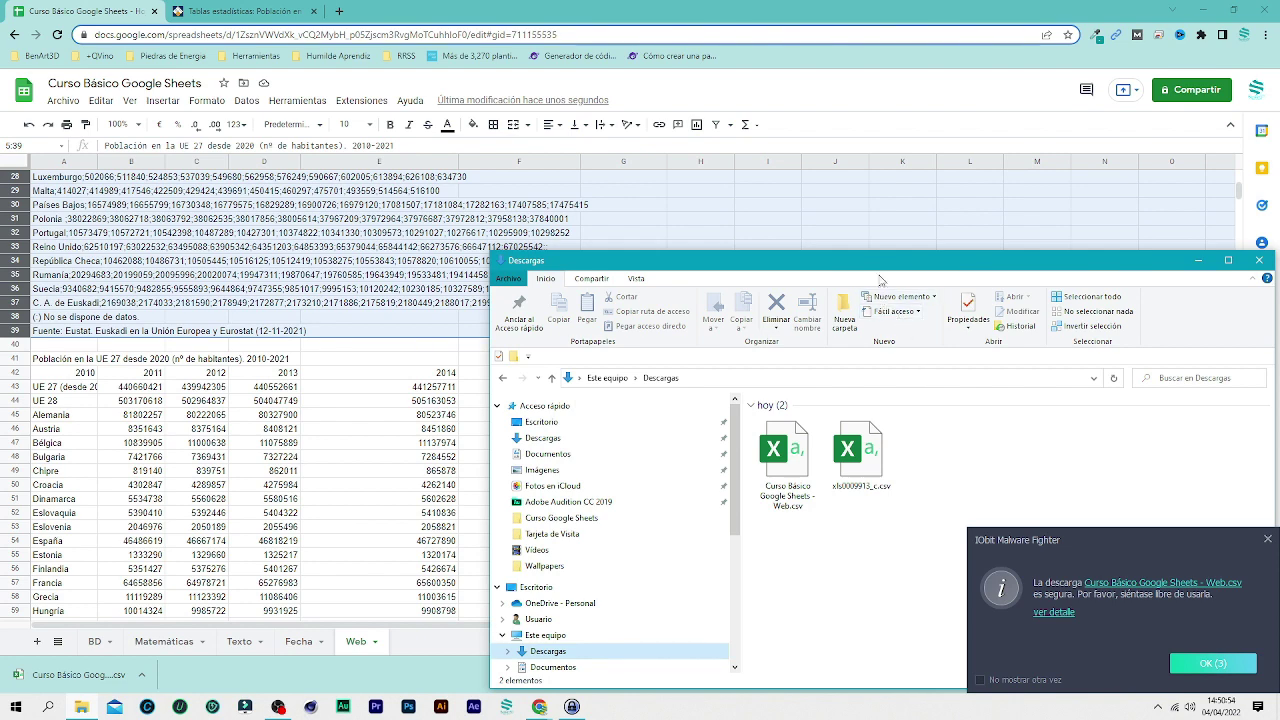
pyautogui.moveTo(866, 258)
pyautogui.mouseDown()
pyautogui.moveTo(578, 130)
pyautogui.moveTo(527, 89)
pyautogui.mouseUp()
pyautogui.click(537, 296)
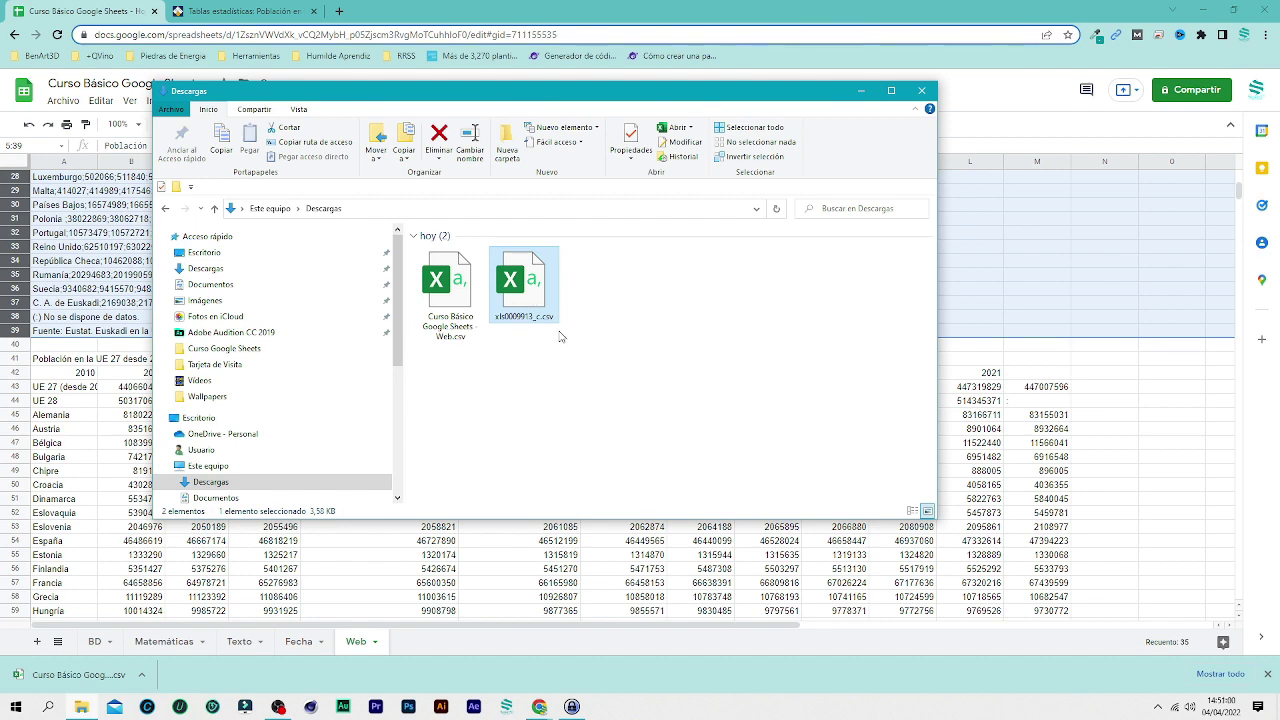
pyautogui.click(275, 12)
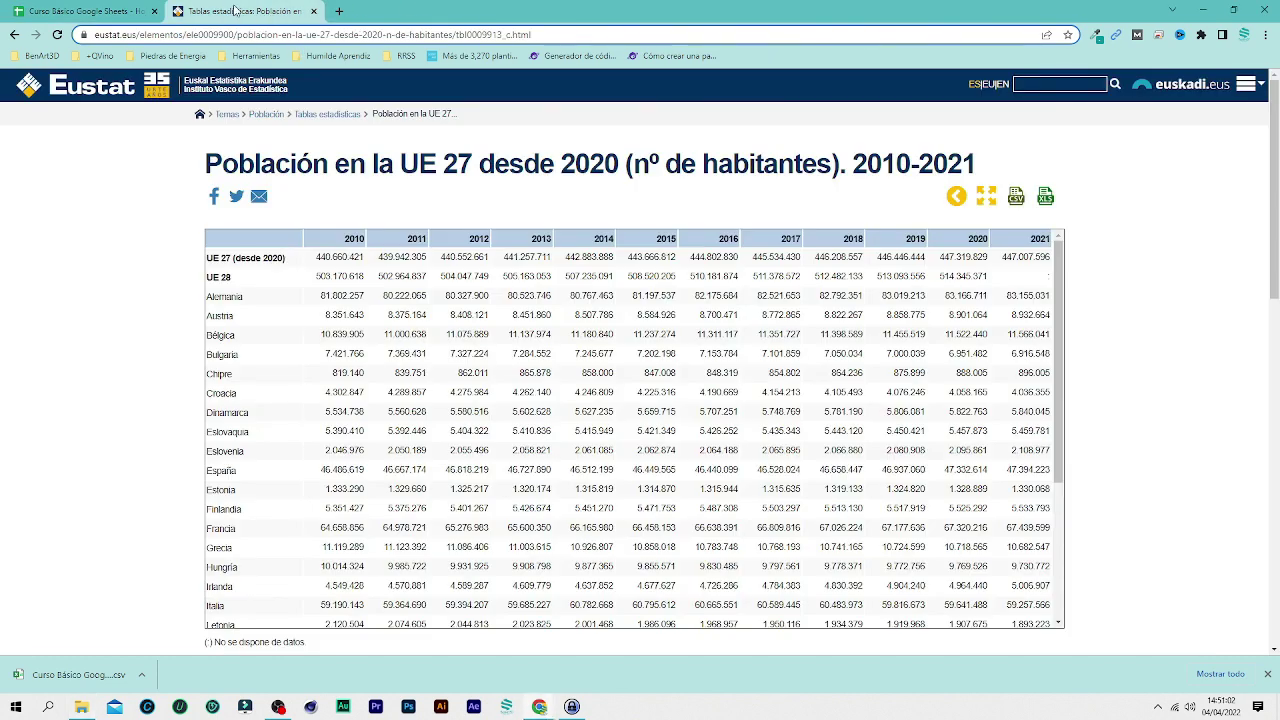
pyautogui.click(101, 10)
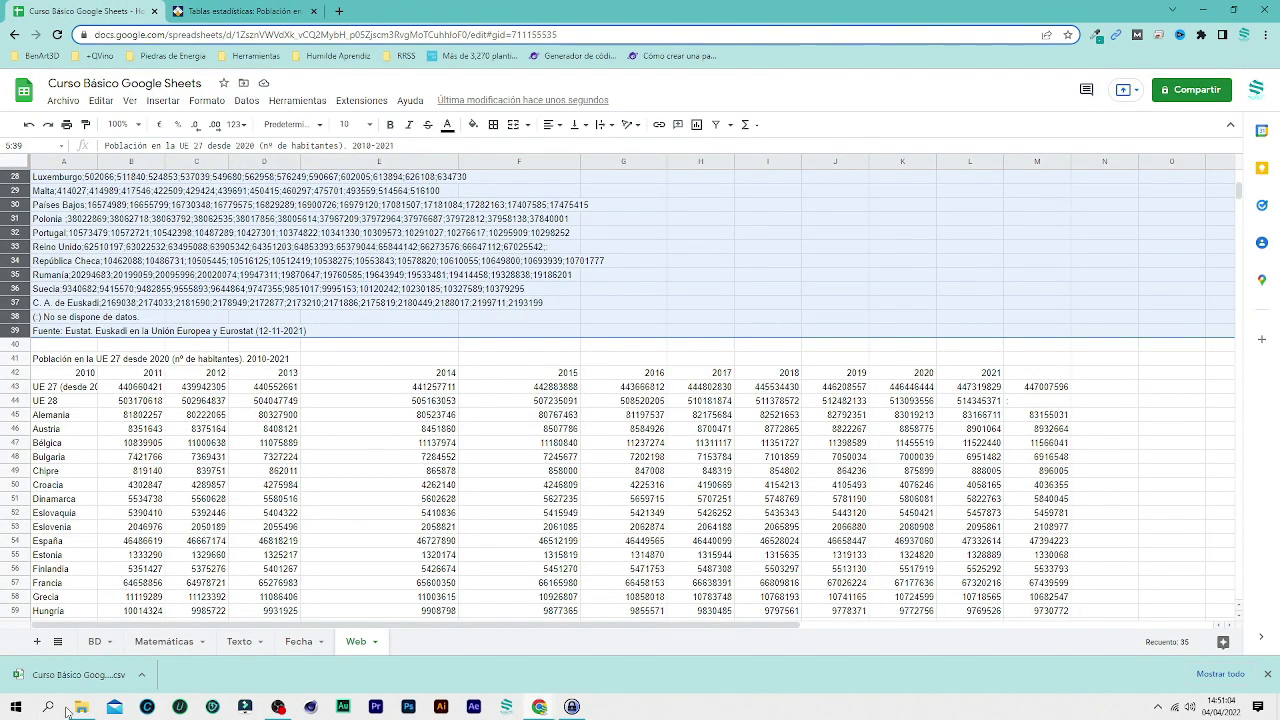
pyautogui.moveTo(81, 707)
pyautogui.click(85, 627)
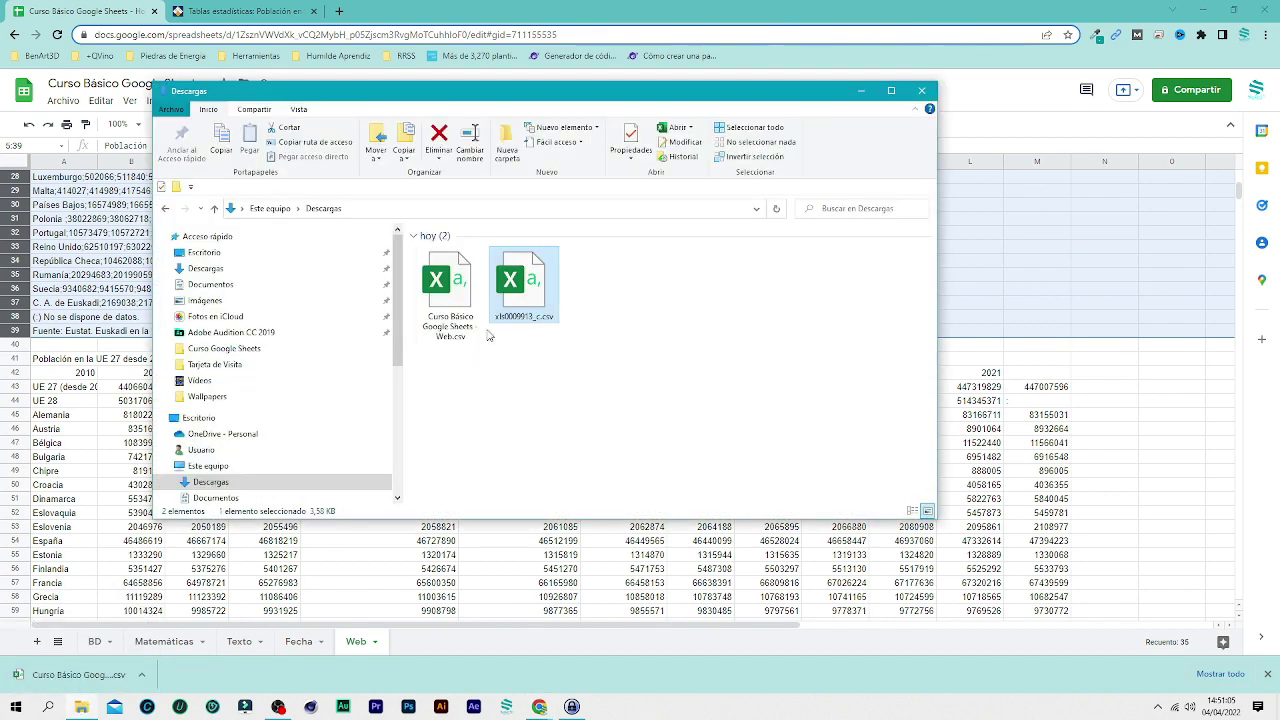
pyautogui.click(437, 287)
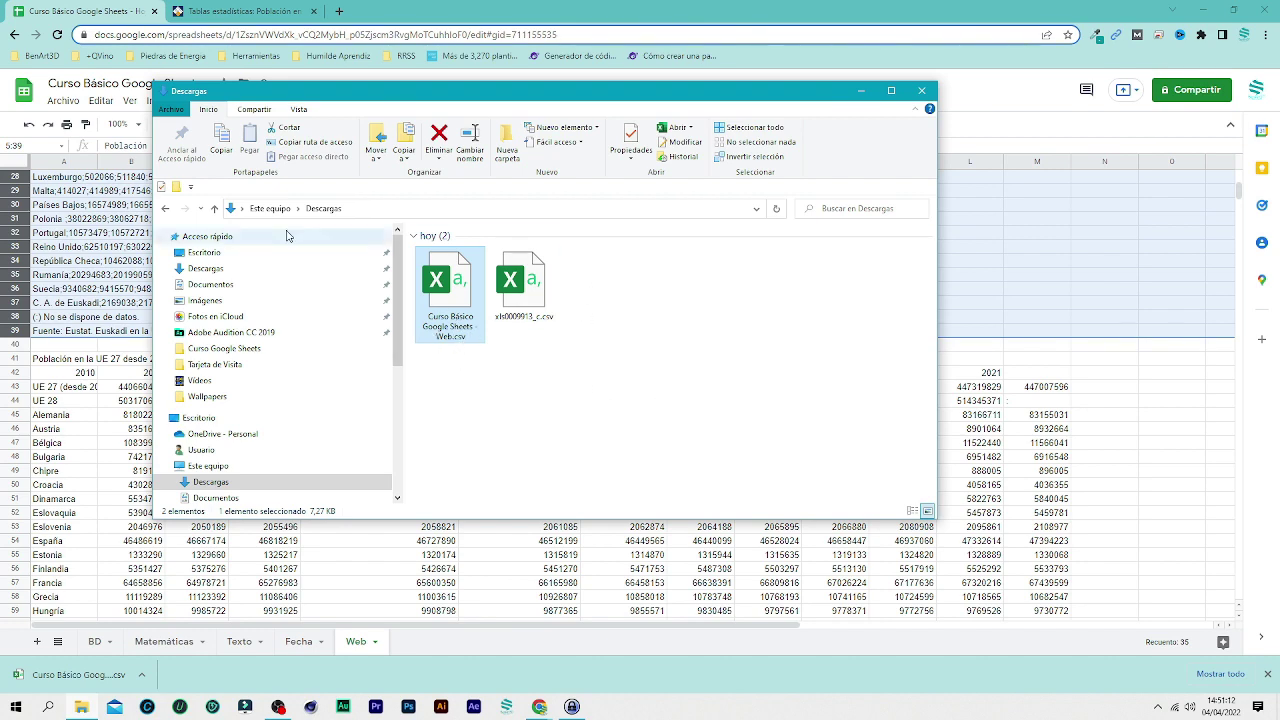
# - Close the Downloads window and reach the import upload option, cancelling the Web CSV file pick
pyautogui.click(921, 91)
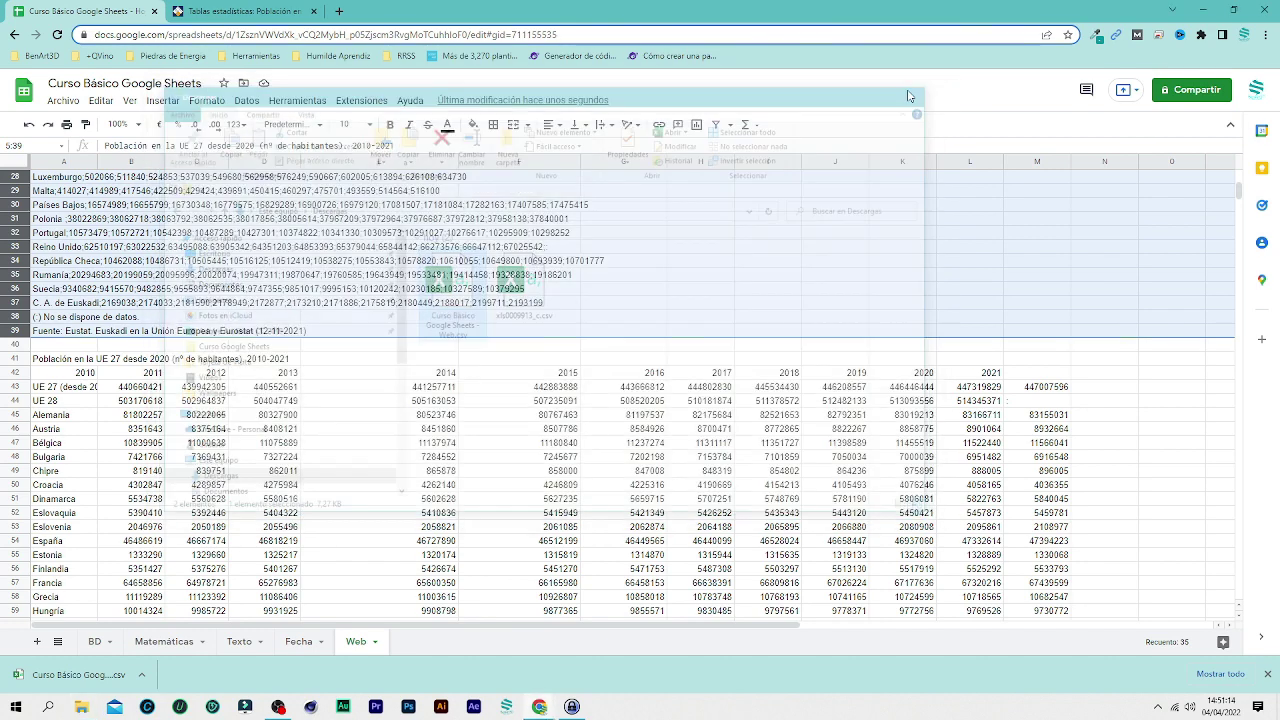
pyautogui.click(63, 101)
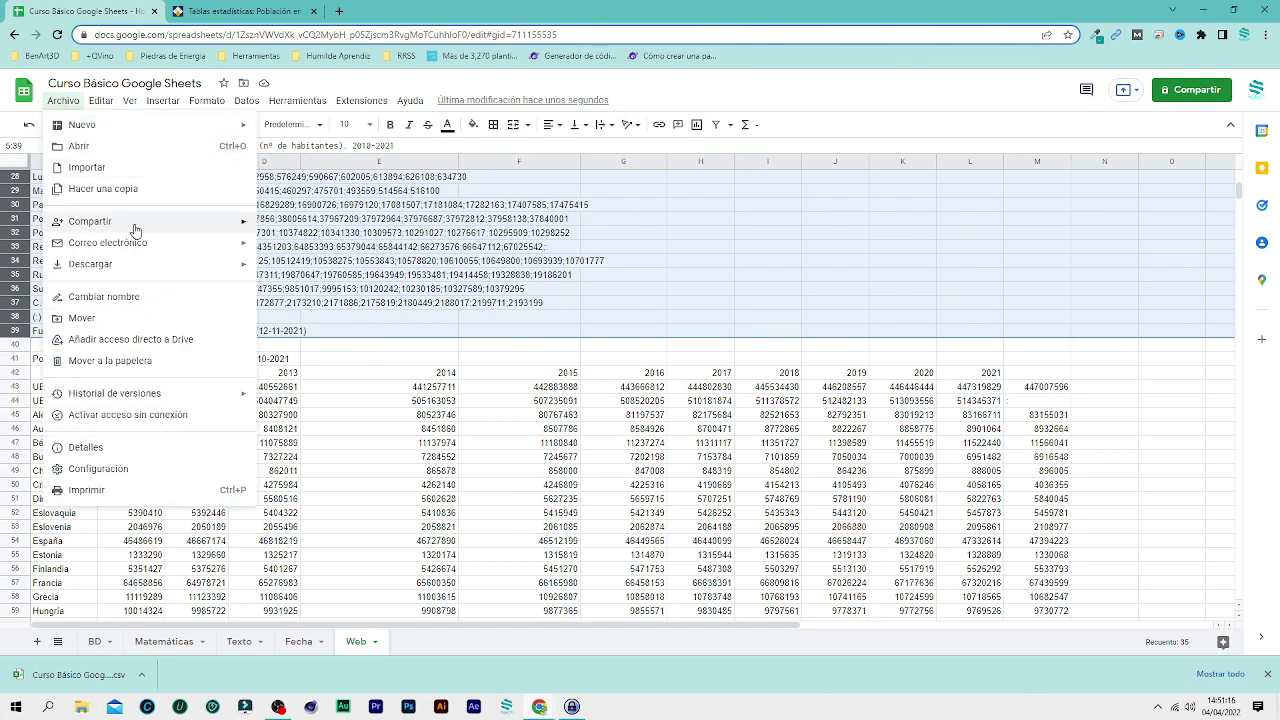
pyautogui.click(137, 168)
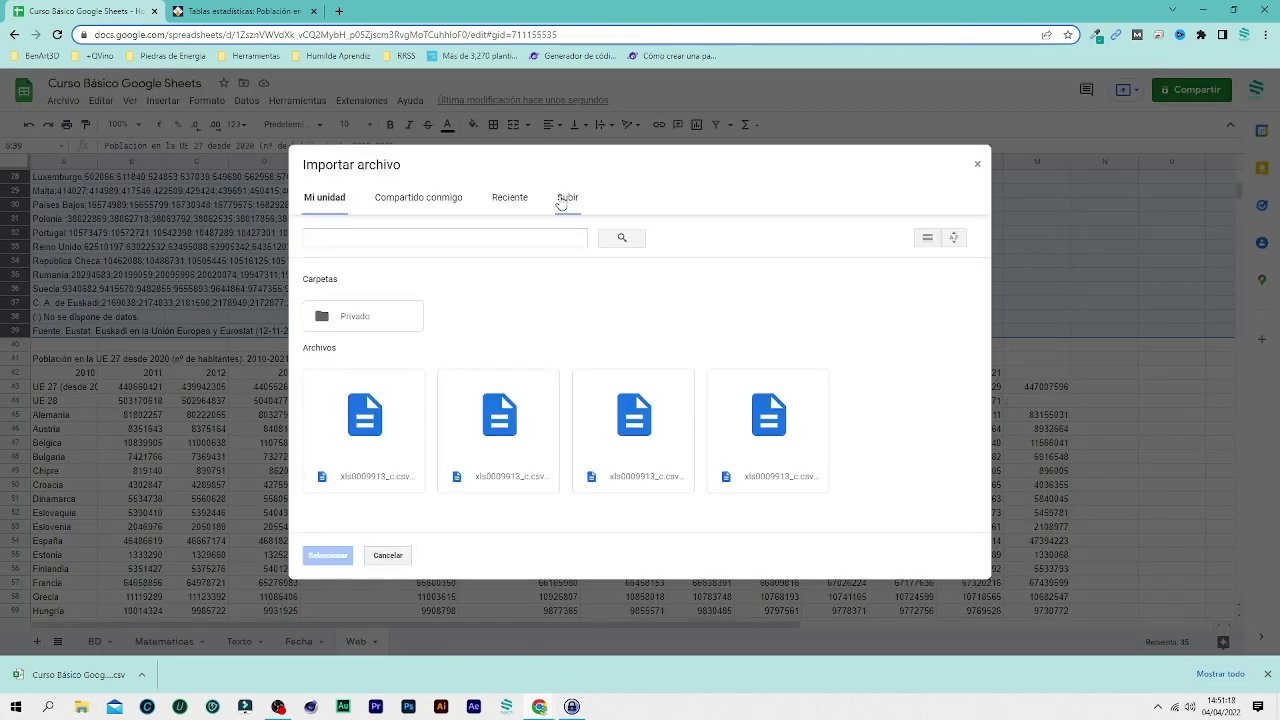
pyautogui.click(566, 199)
pyautogui.click(663, 398)
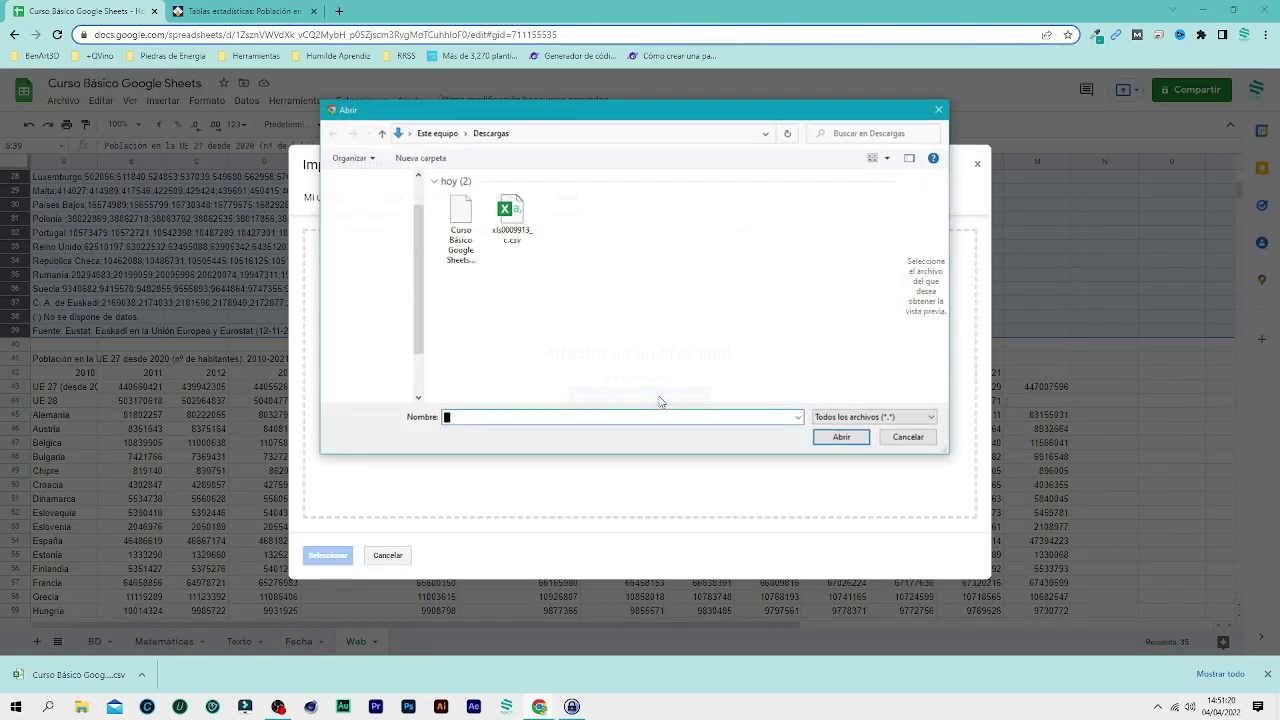
pyautogui.click(456, 228)
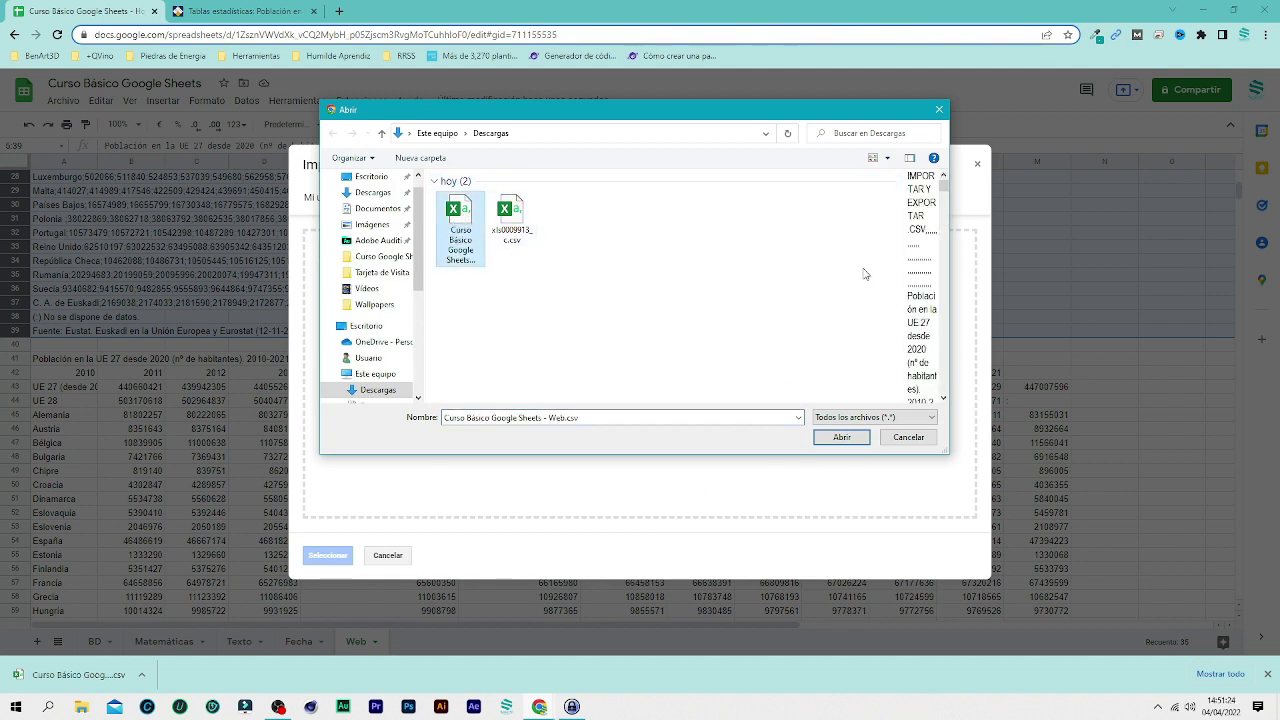
pyautogui.click(937, 110)
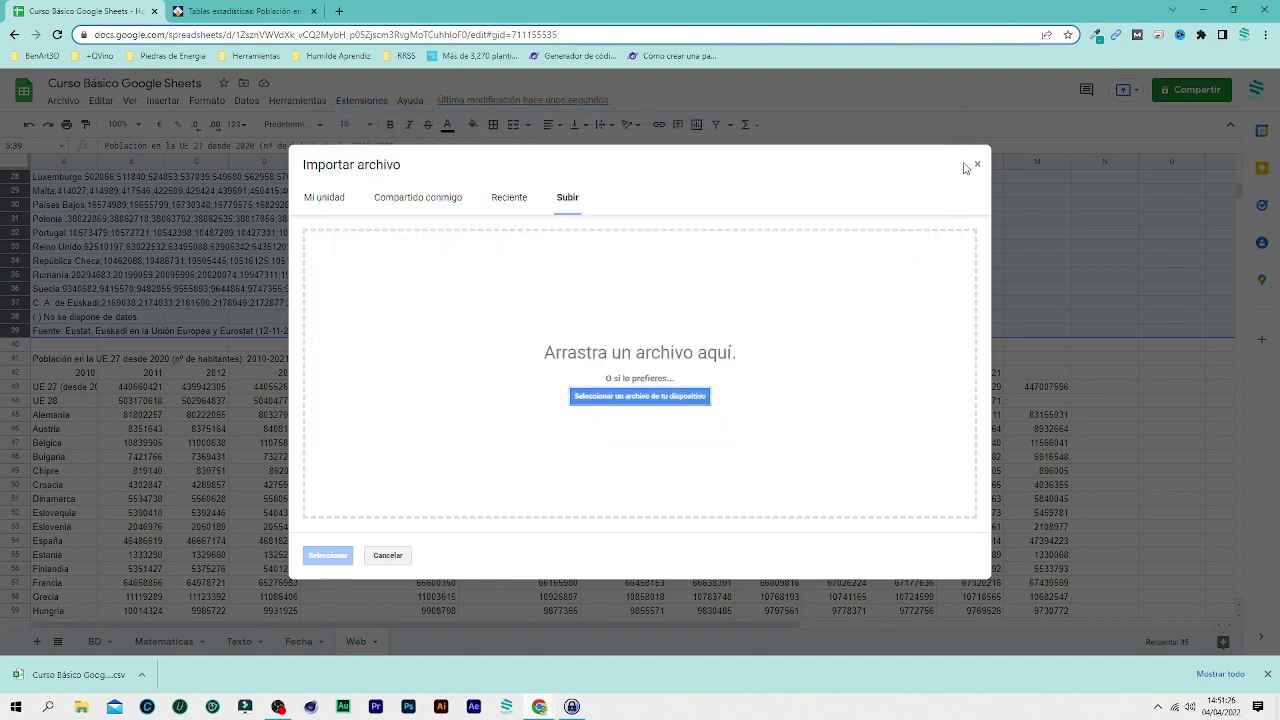
# - Close the Import file dialog and download notice, then review the split table down to row 70
pyautogui.click(976, 168)
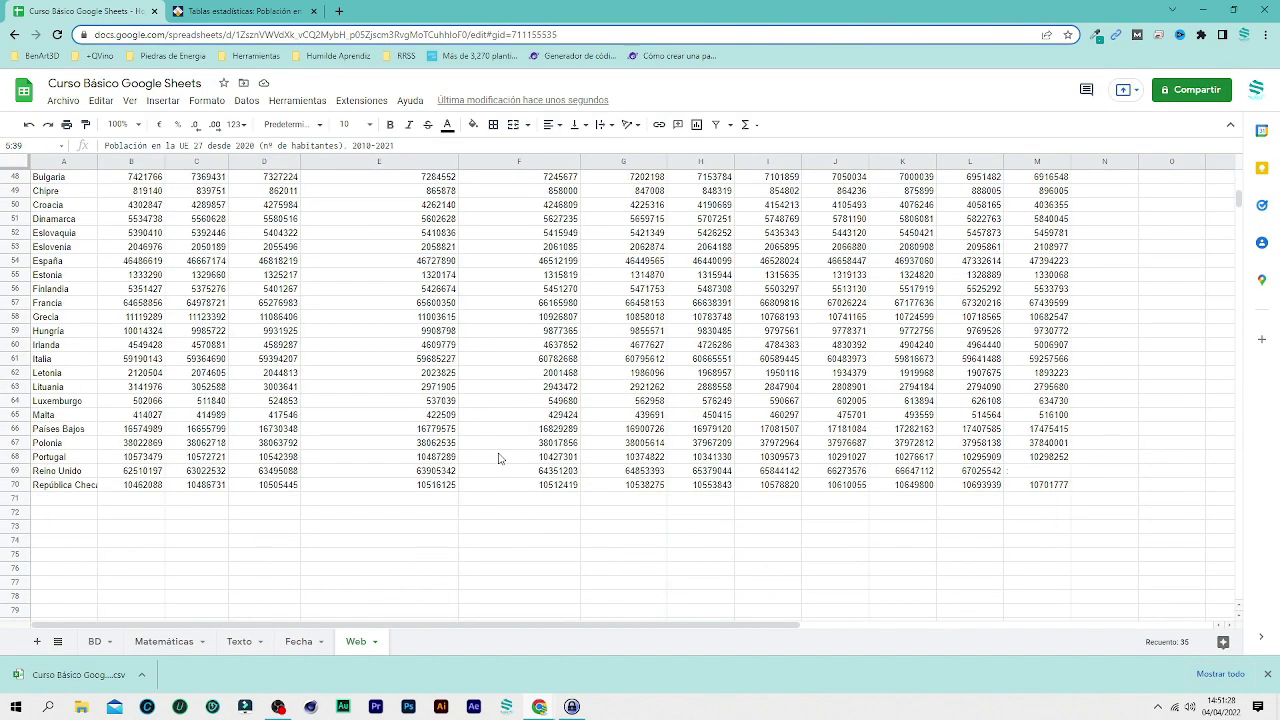
pyautogui.click(1268, 675)
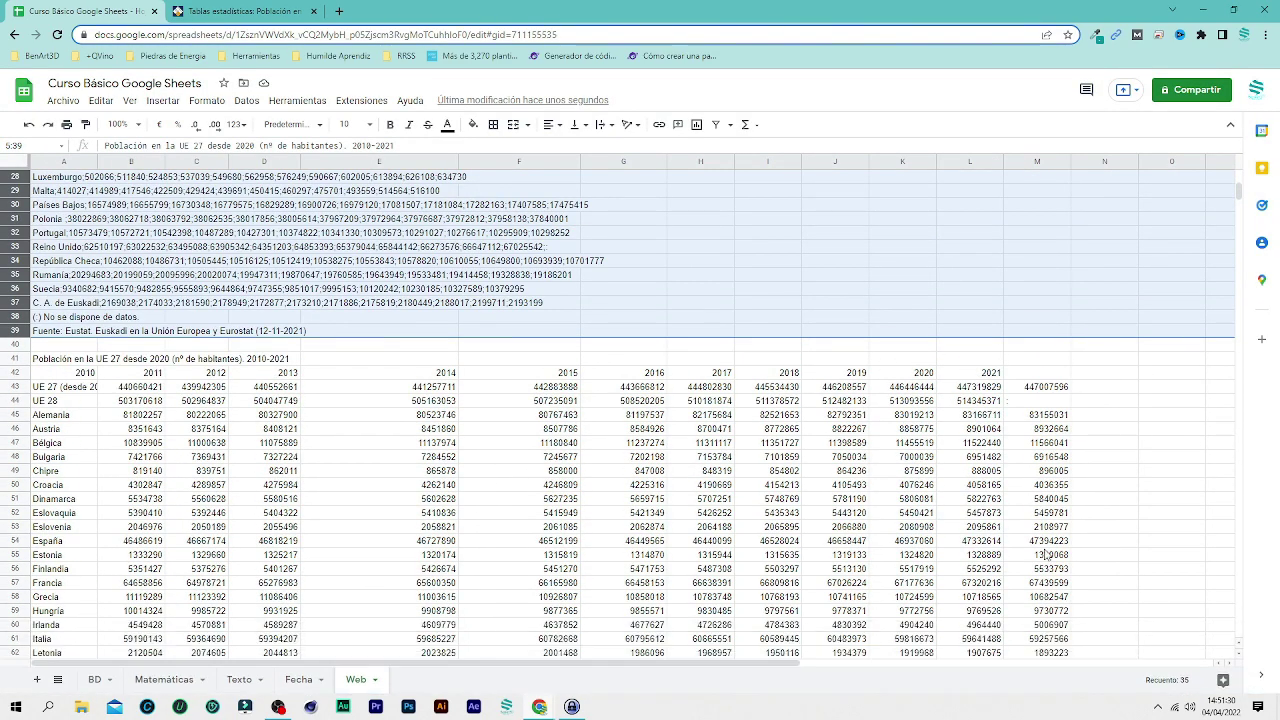
pyautogui.scroll(8, 340, 318)
pyautogui.scroll(-5, 340, 318)
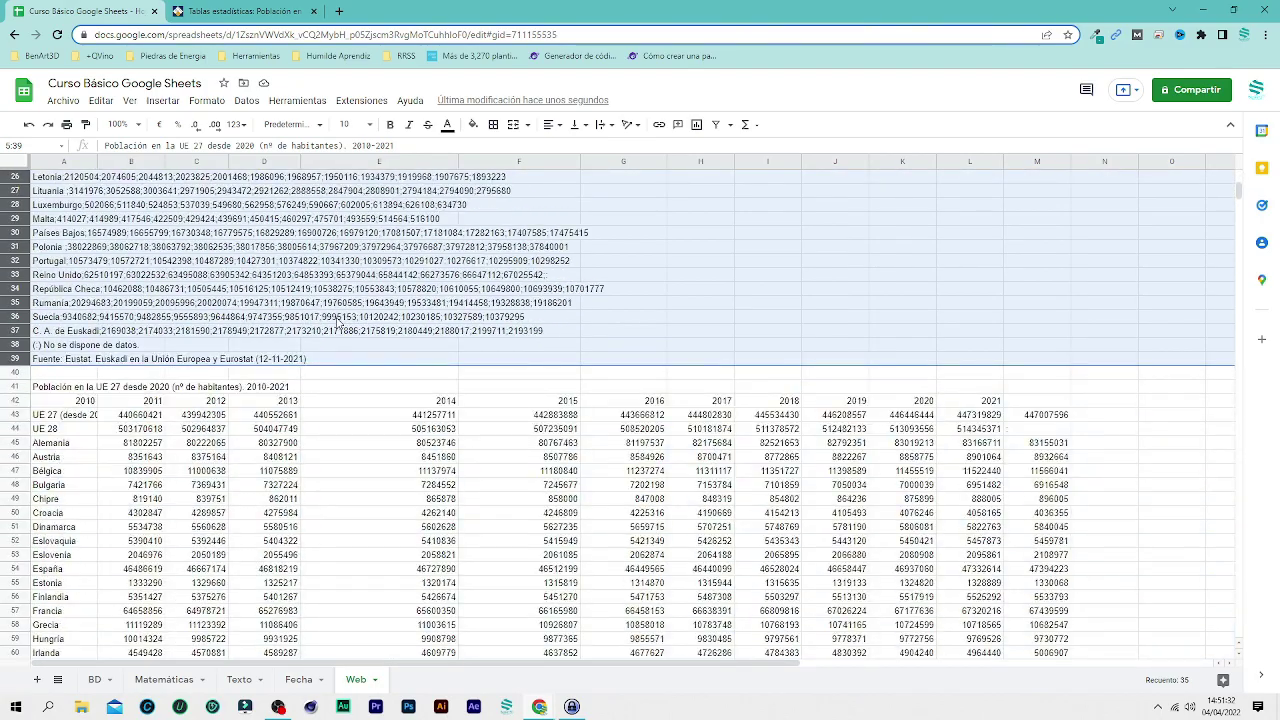
pyautogui.scroll(-5, 383, 317)
pyautogui.scroll(4, 884, 404)
pyautogui.scroll(3, 884, 404)
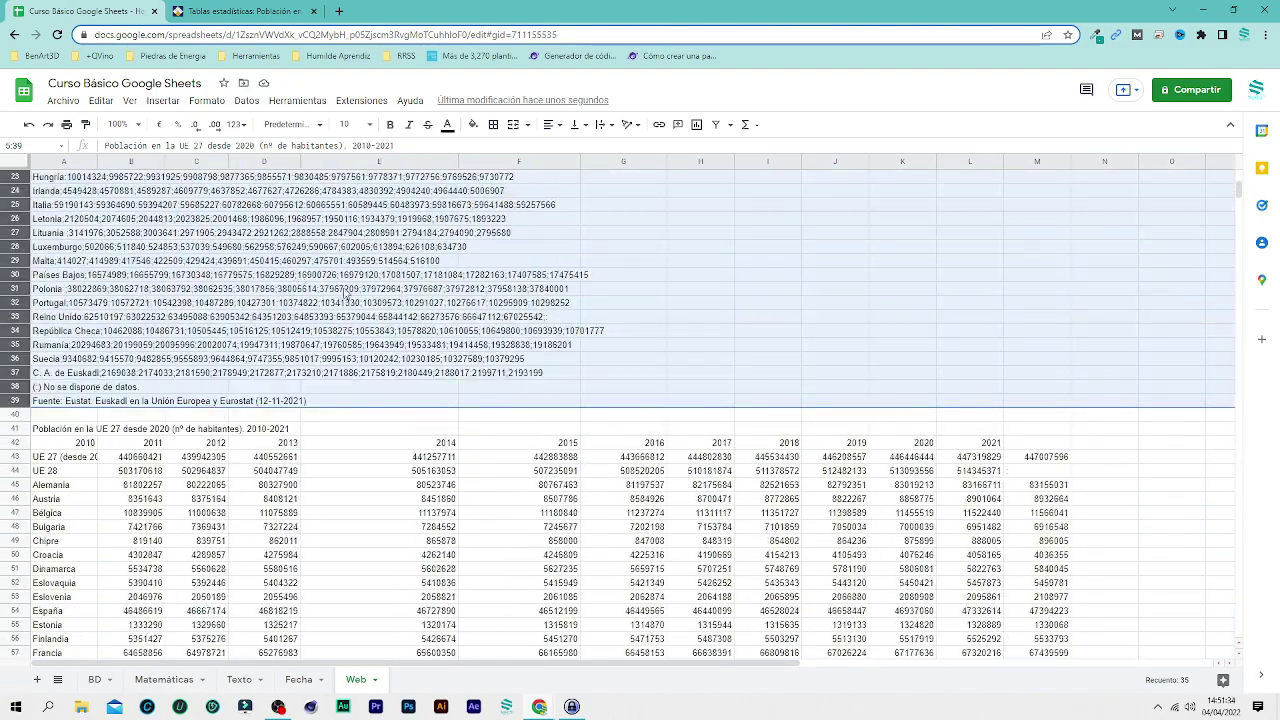
pyautogui.scroll(-6, 378, 316)
pyautogui.scroll(6, 378, 316)
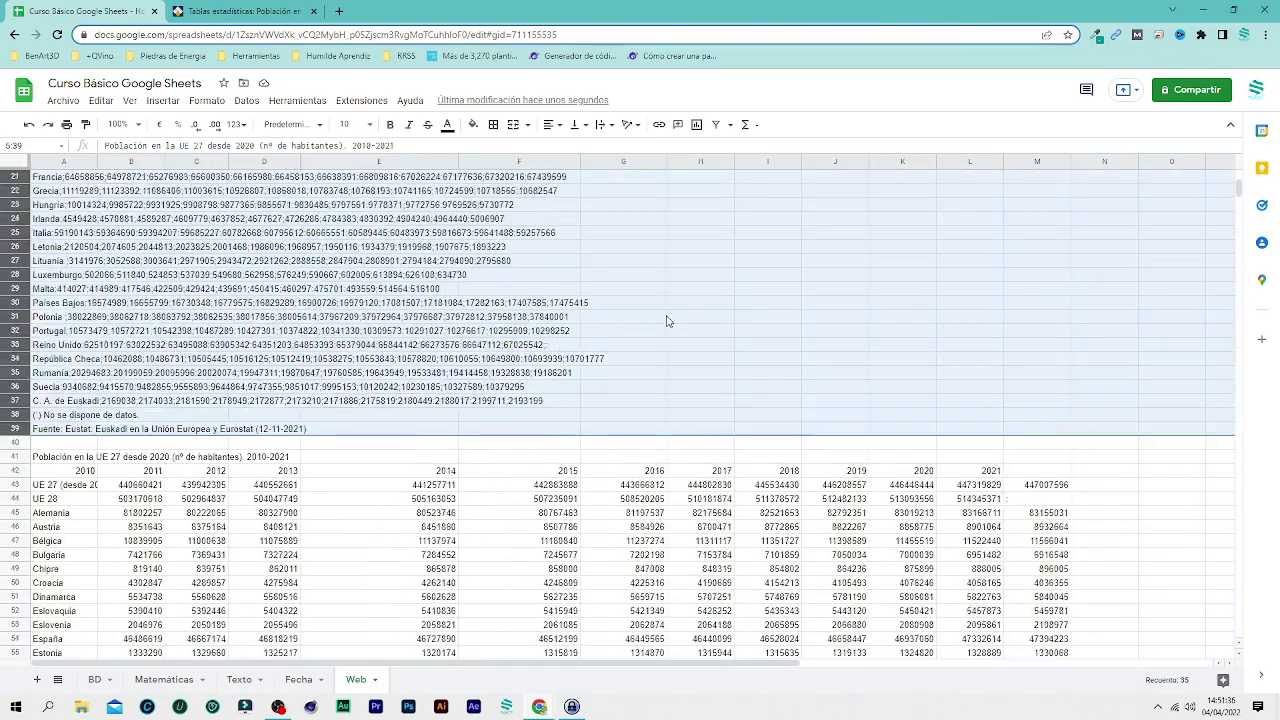
pyautogui.scroll(-5, 666, 317)
pyautogui.scroll(7, 668, 321)
pyautogui.scroll(6, 668, 321)
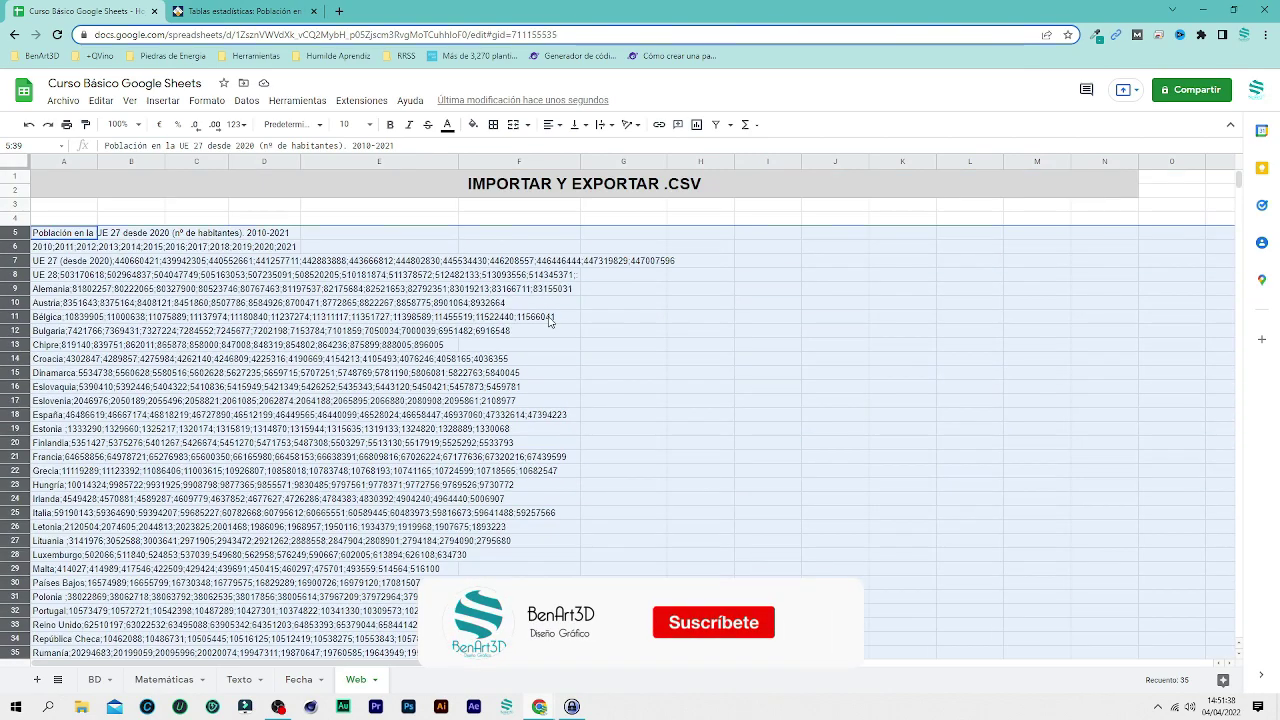
pyautogui.scroll(-7, 468, 324)
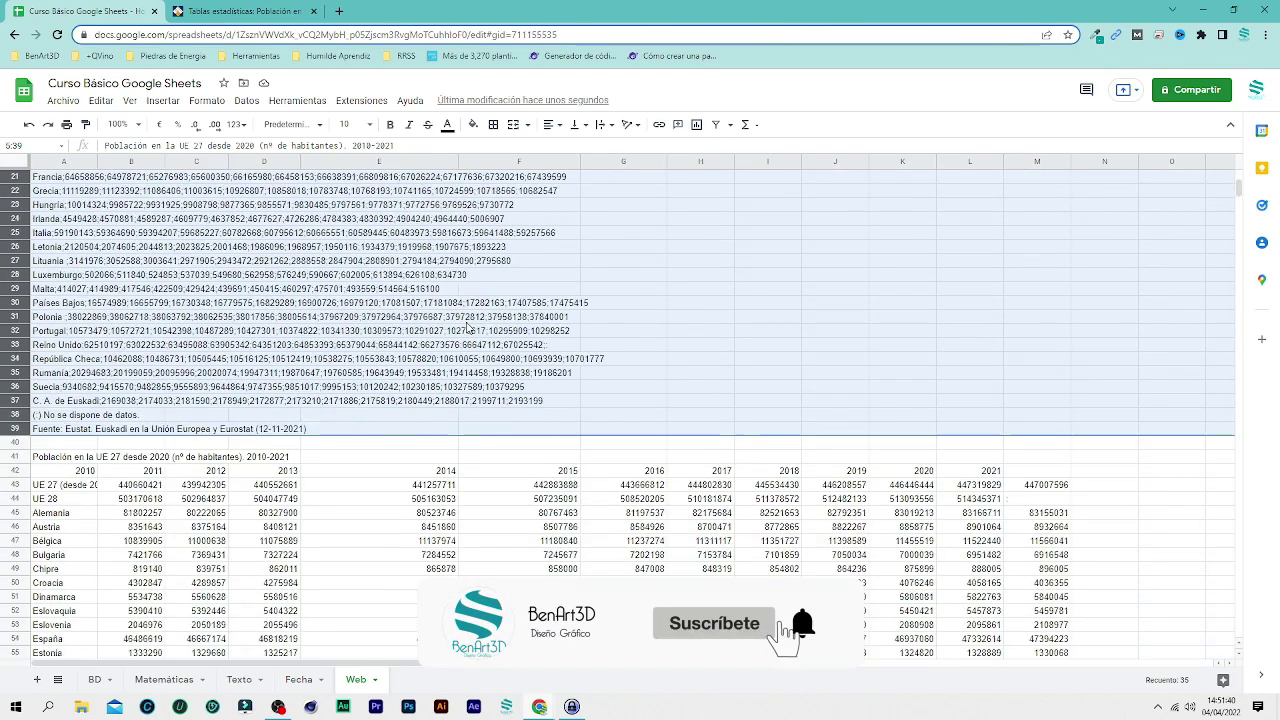
pyautogui.scroll(-1, 467, 325)
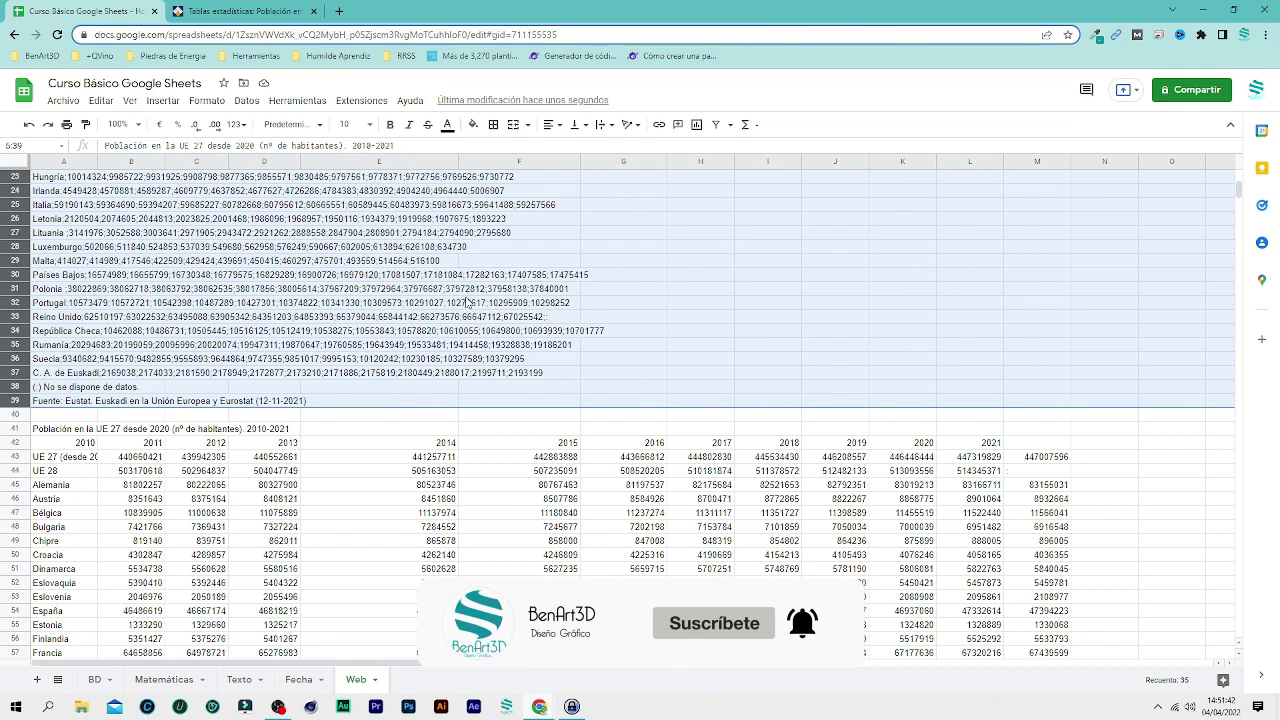
pyautogui.scroll(-5, 467, 302)
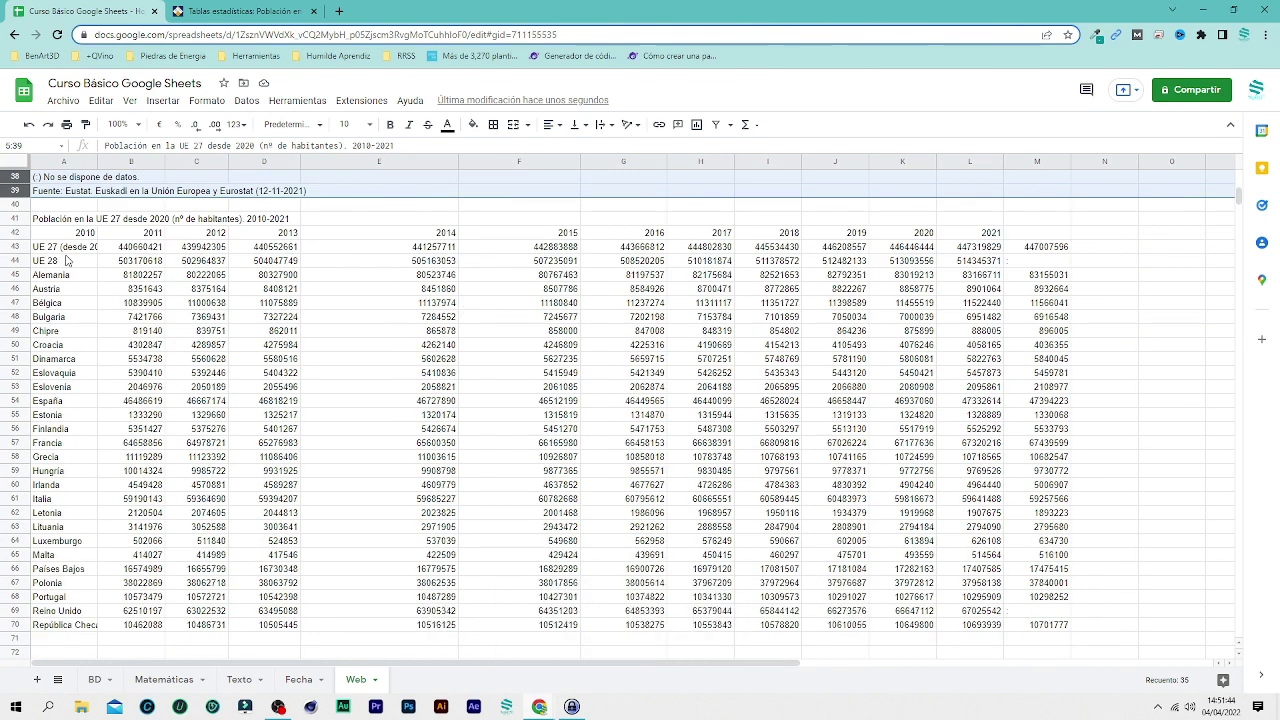
pyautogui.scroll(-2, 340, 348)
pyautogui.scroll(-1, 340, 348)
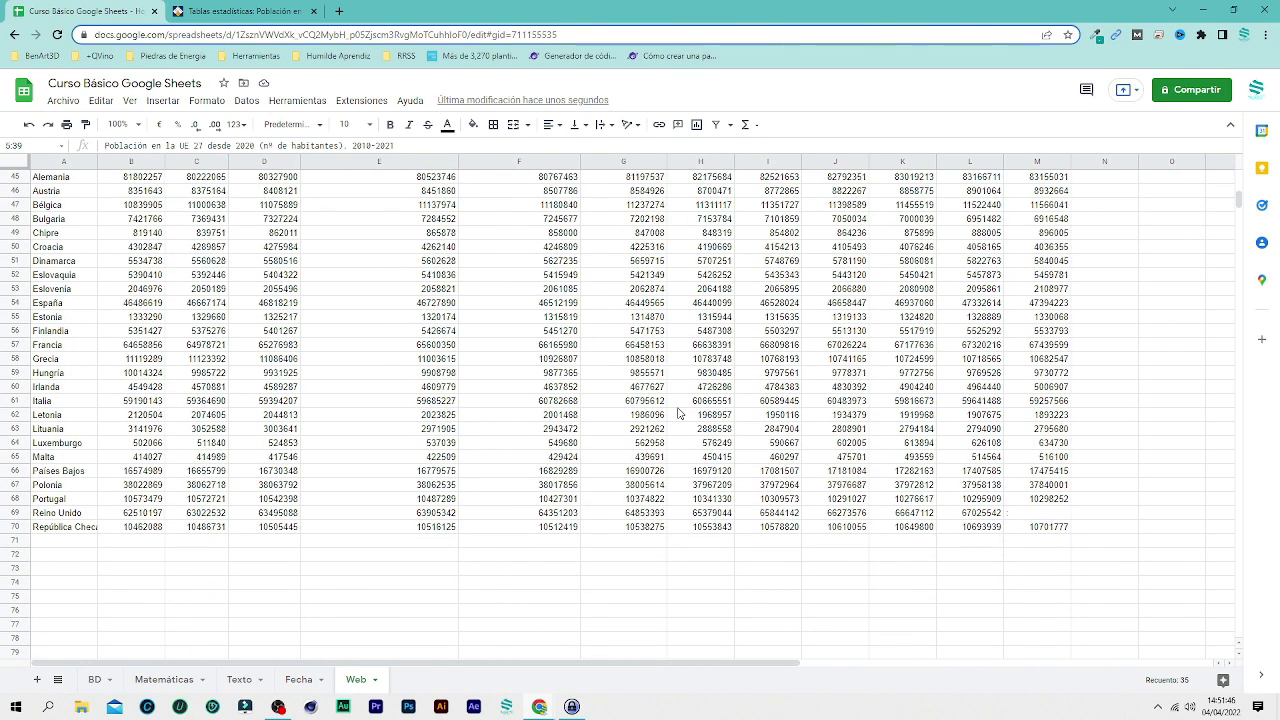